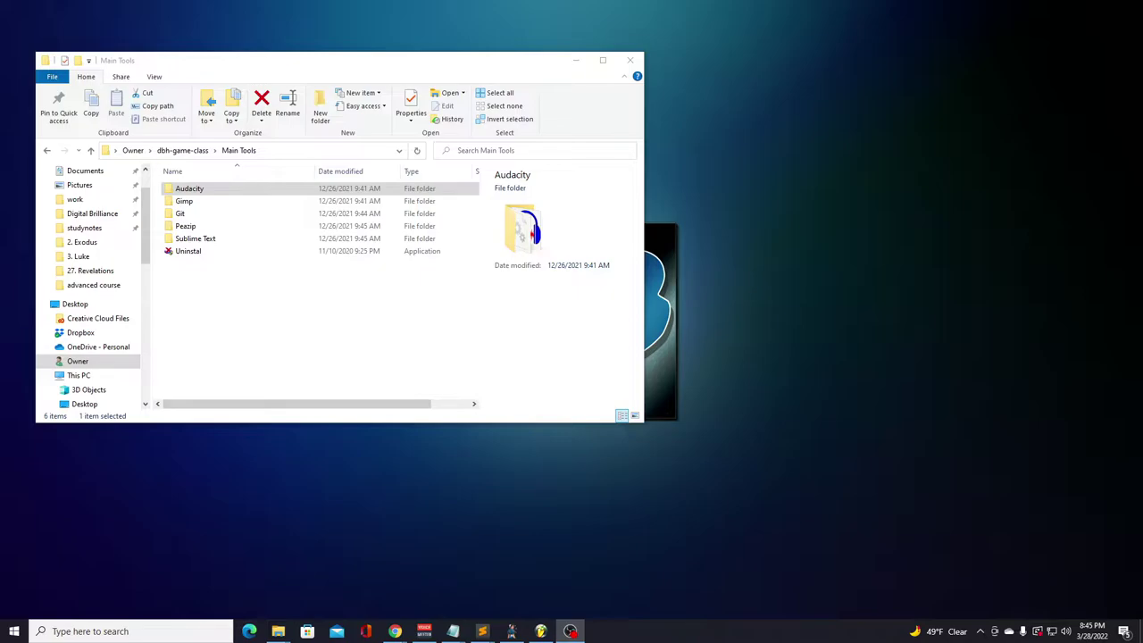
- Launch the audacity application from the Audacity folder in Main Tools
left_click(246, 323)
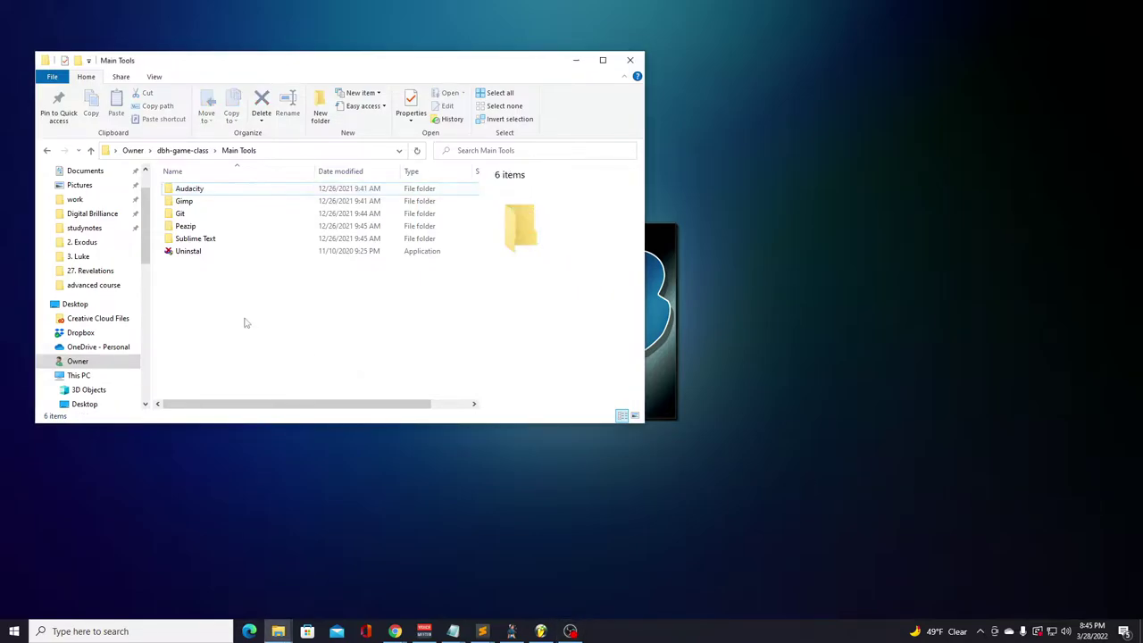
left_click(189, 191)
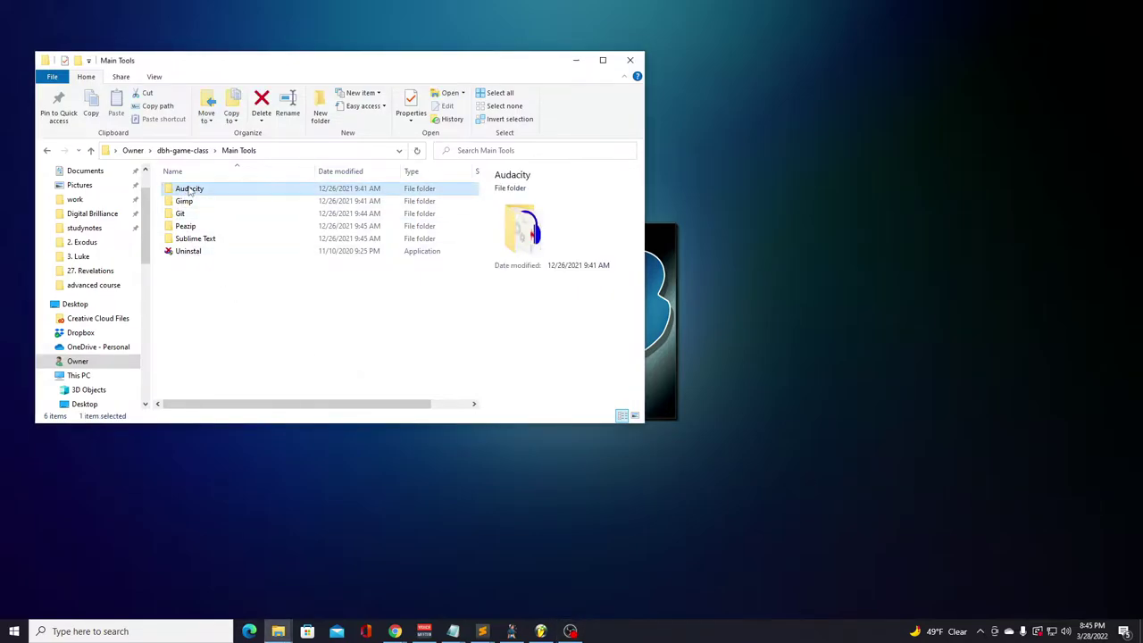
double_click(190, 191)
left_click(198, 239)
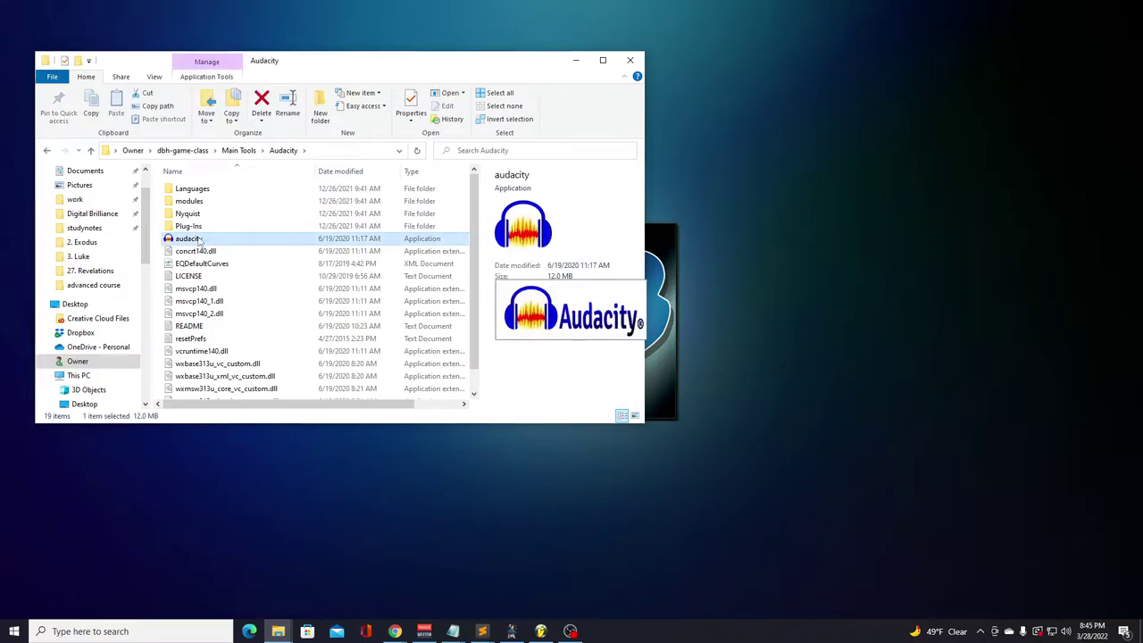
double_click(198, 239)
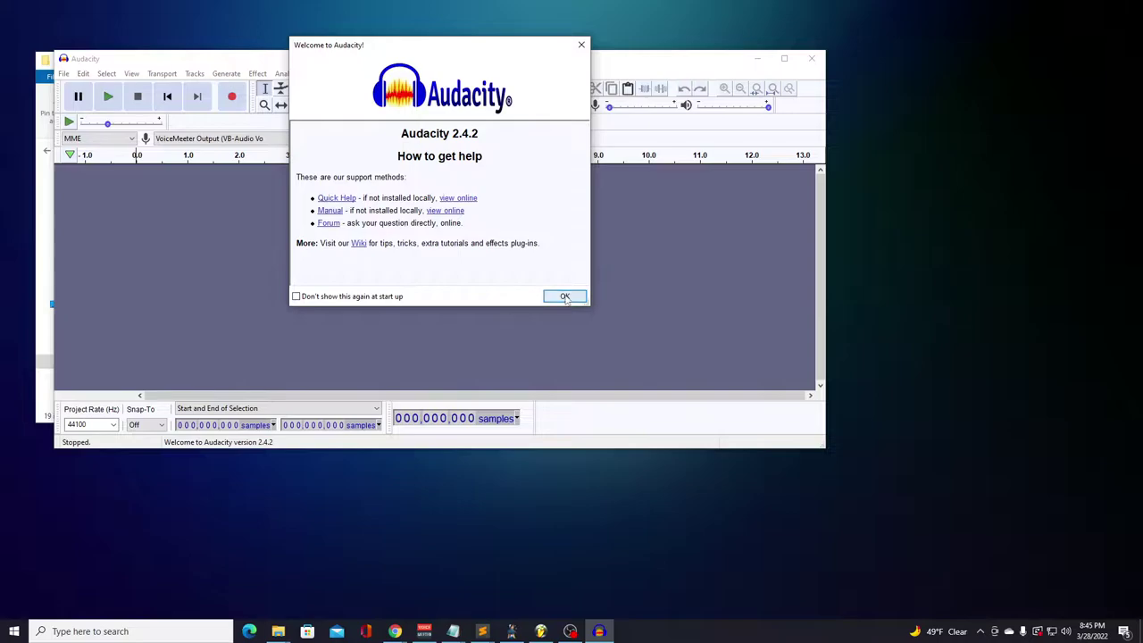
- Dismiss the 'Welcome to Audacity!' dialog to reveal the empty project
left_click(564, 295)
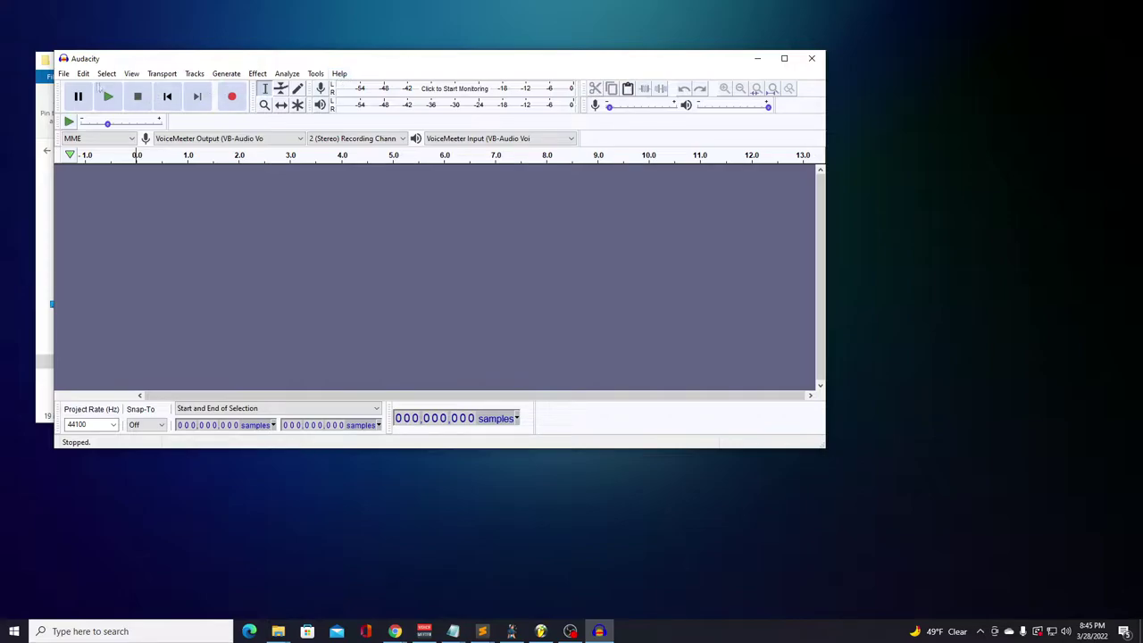
- Look over the File and Edit menus, then show the Effect menu's list of effects
left_click(63, 74)
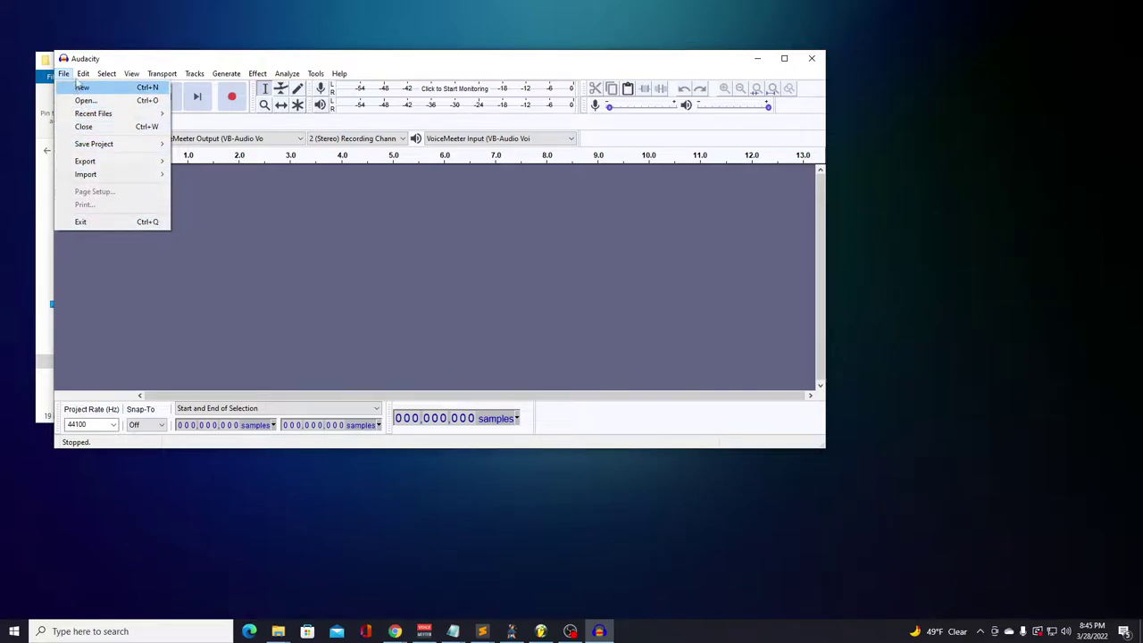
mouse_move(83, 74)
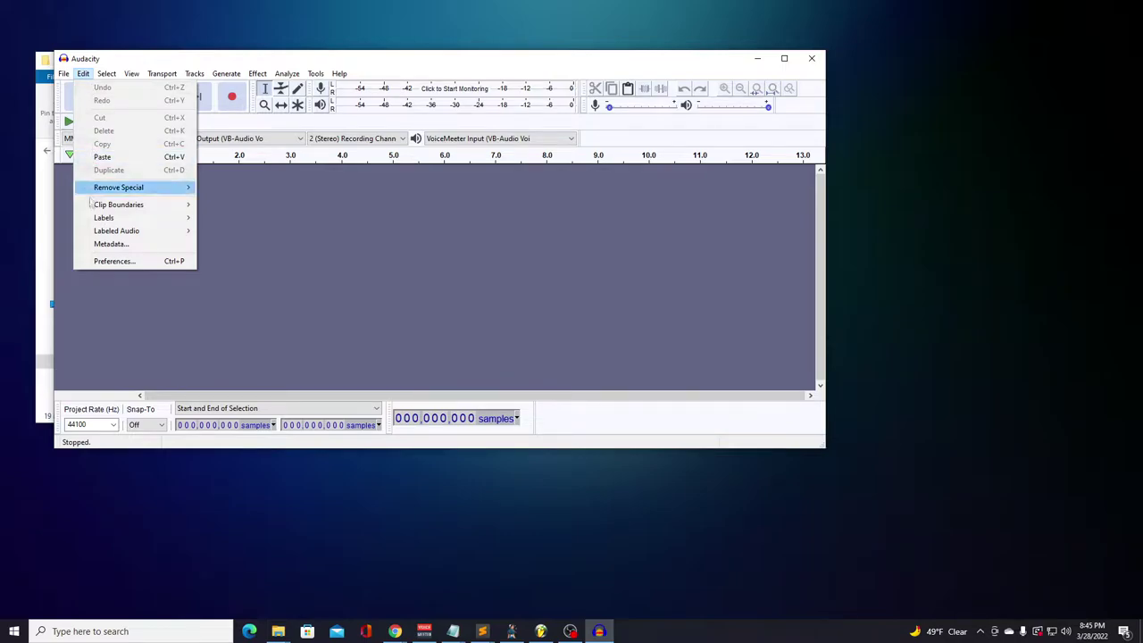
left_click(264, 81)
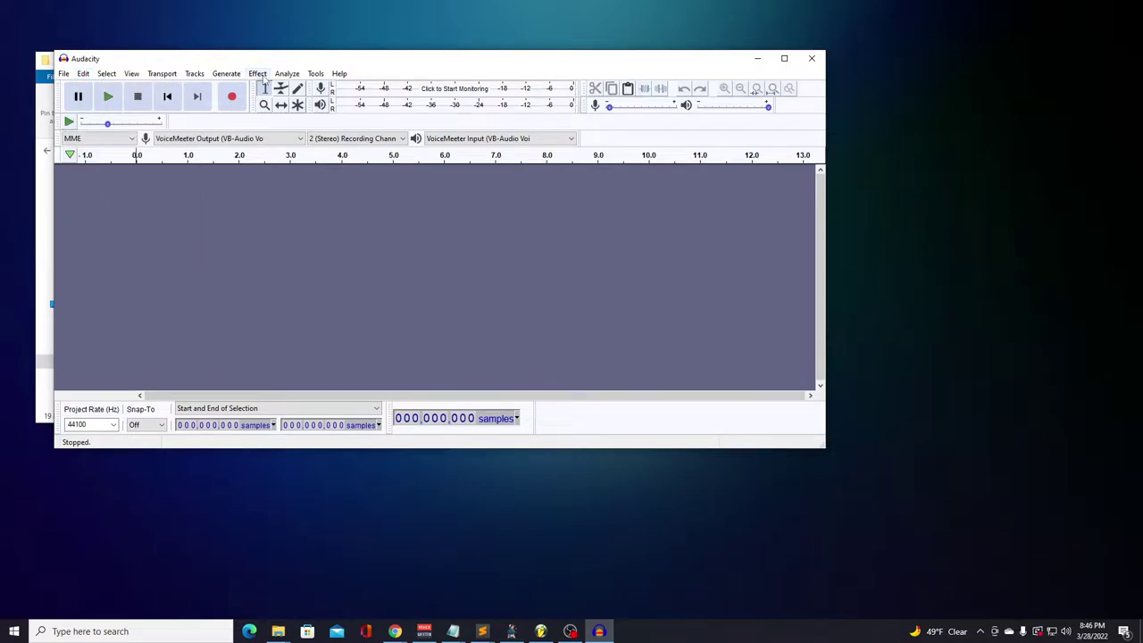
left_click(259, 74)
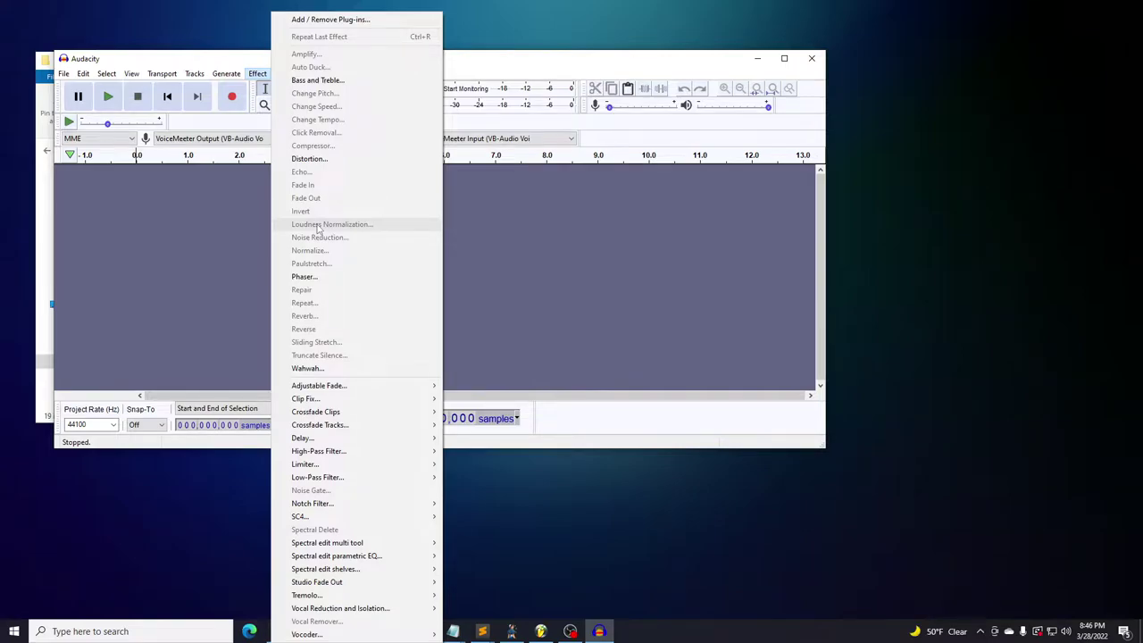
- Close the Effect menu and look over the Tools and Help menus before closing them
left_click(255, 62)
left_click(316, 75)
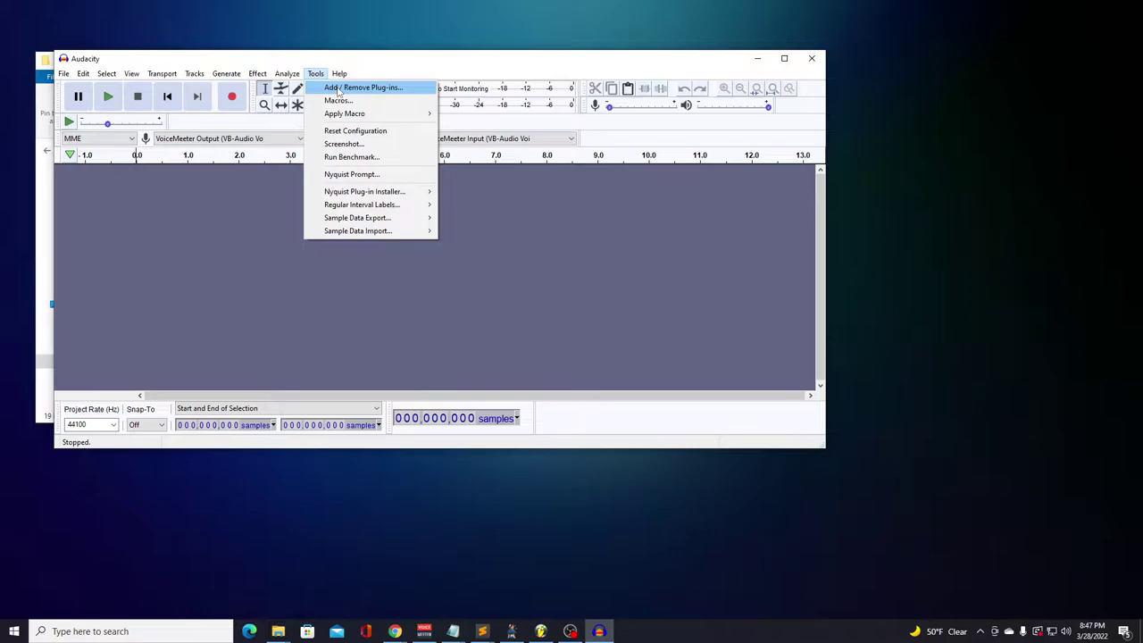
mouse_move(341, 77)
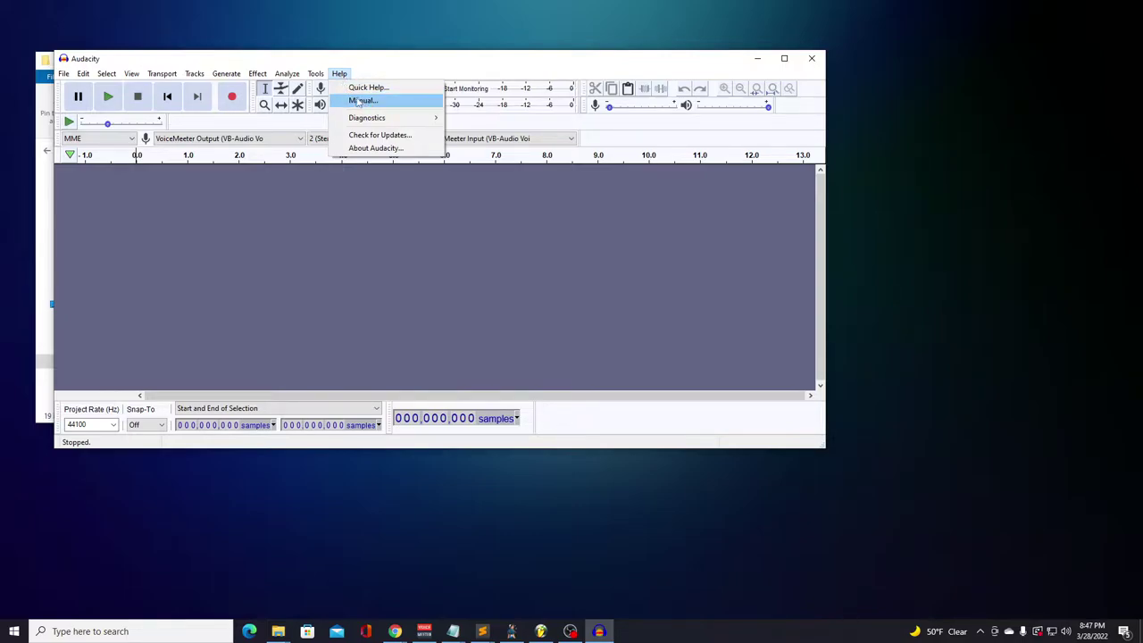
left_click(366, 73)
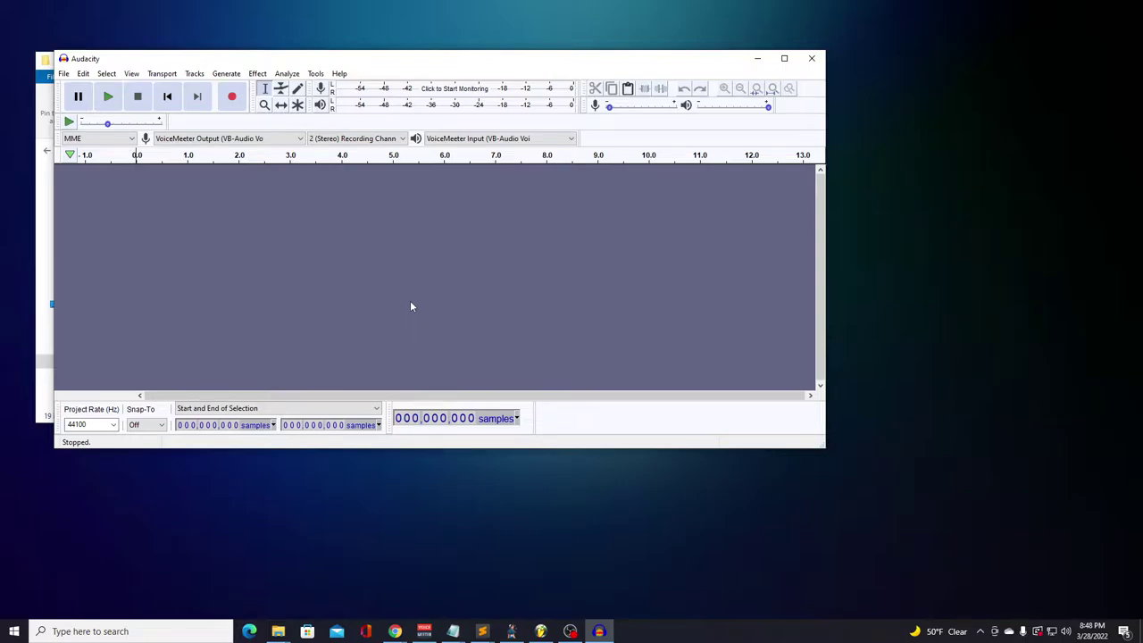
- Import the '02 Wind' MP3 from dbh-game-class > Digital Brilliance Hour - Vibe BLVD
left_click(63, 73)
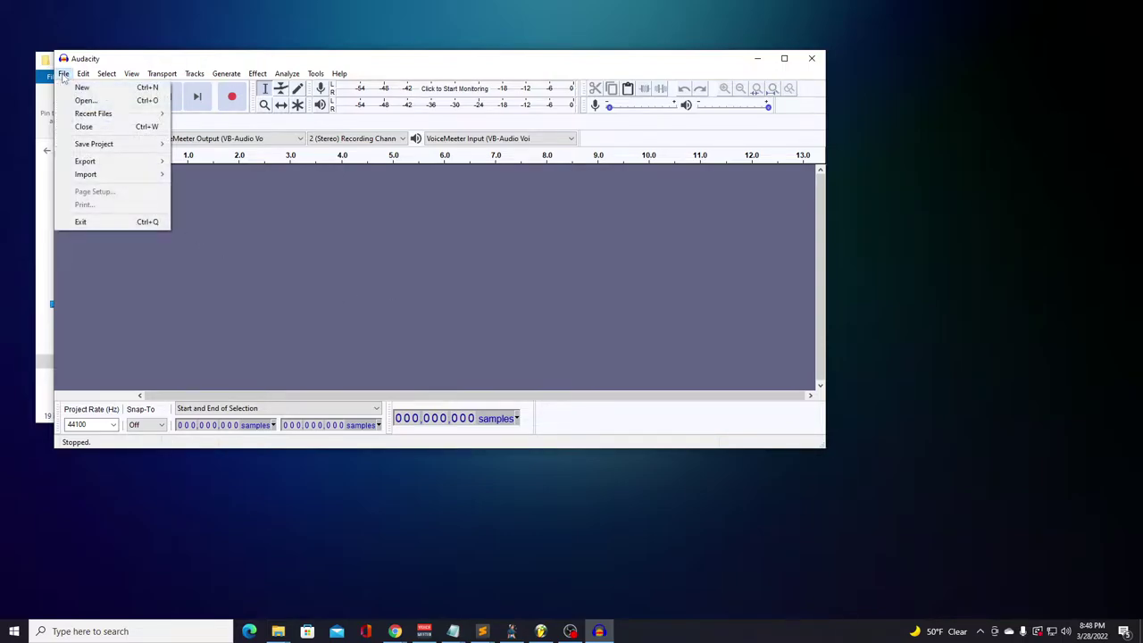
left_click(105, 103)
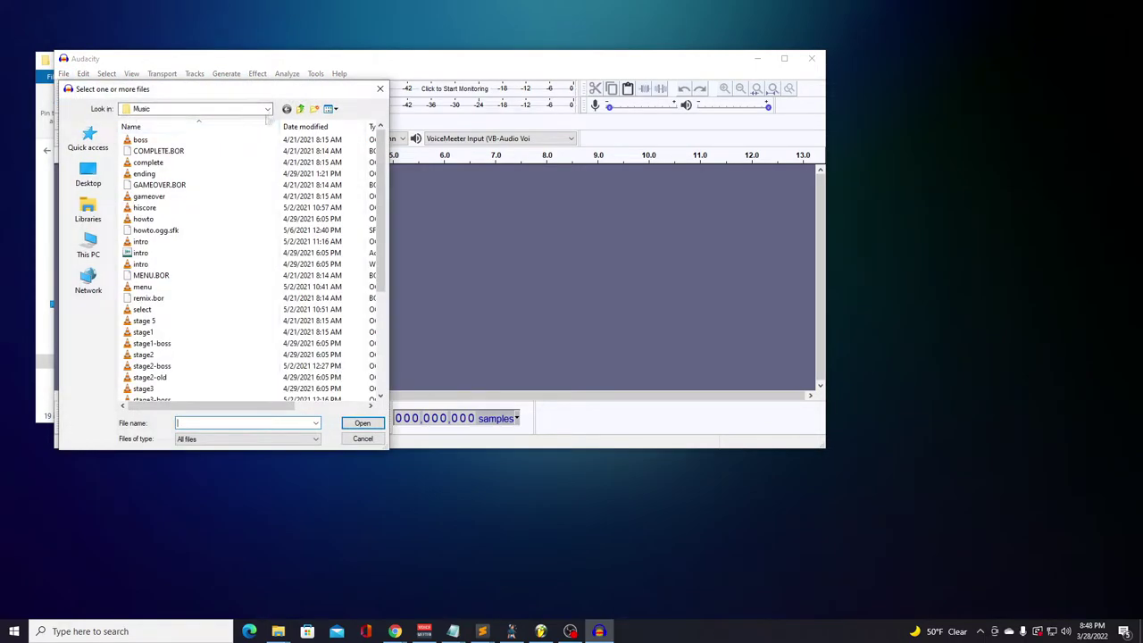
left_click(267, 108)
scroll(225, 200, "up", 3)
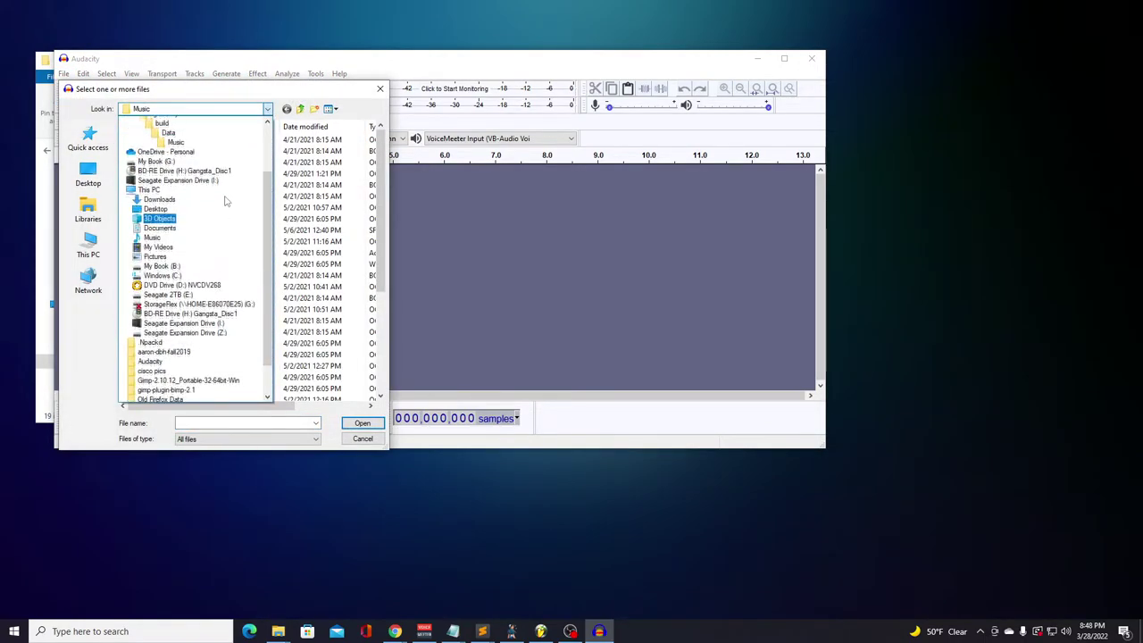
left_click(190, 185)
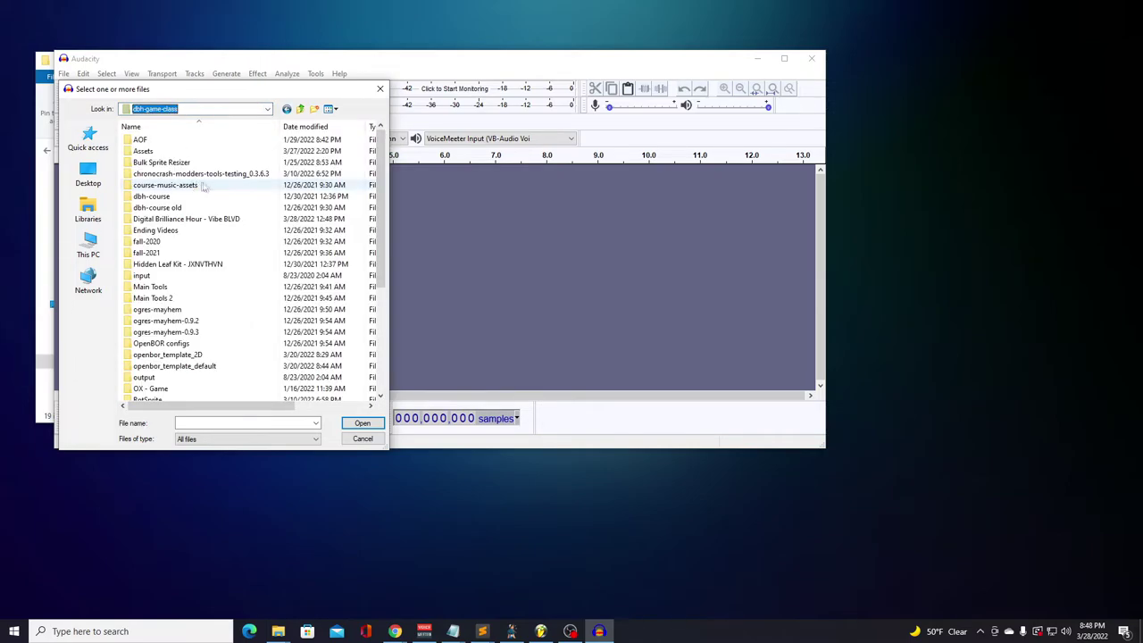
double_click(235, 219)
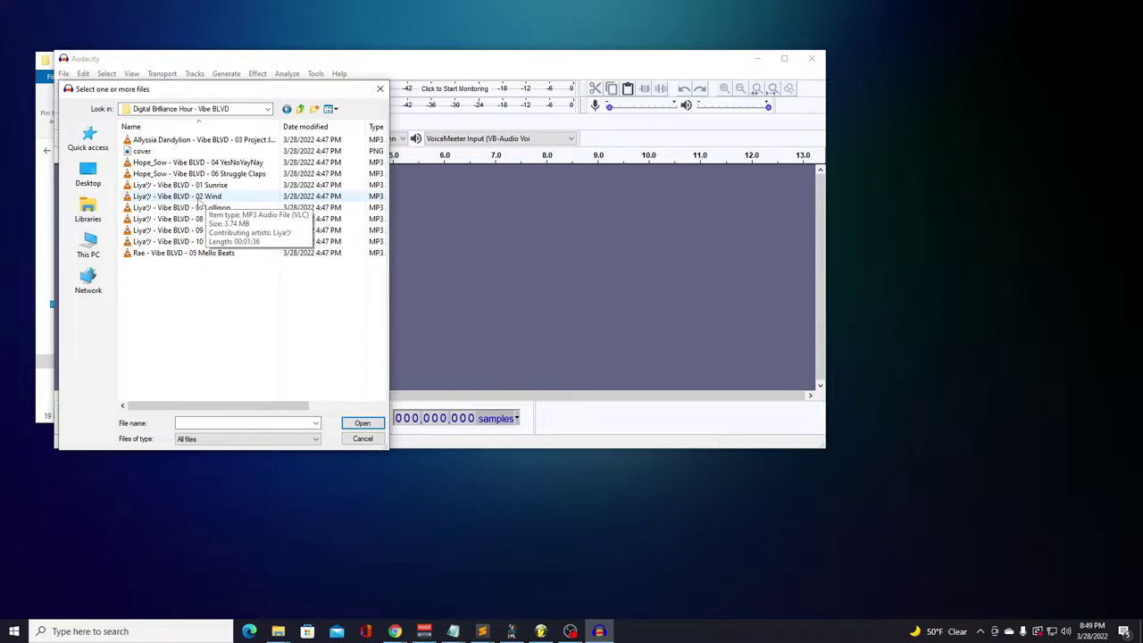
double_click(197, 197)
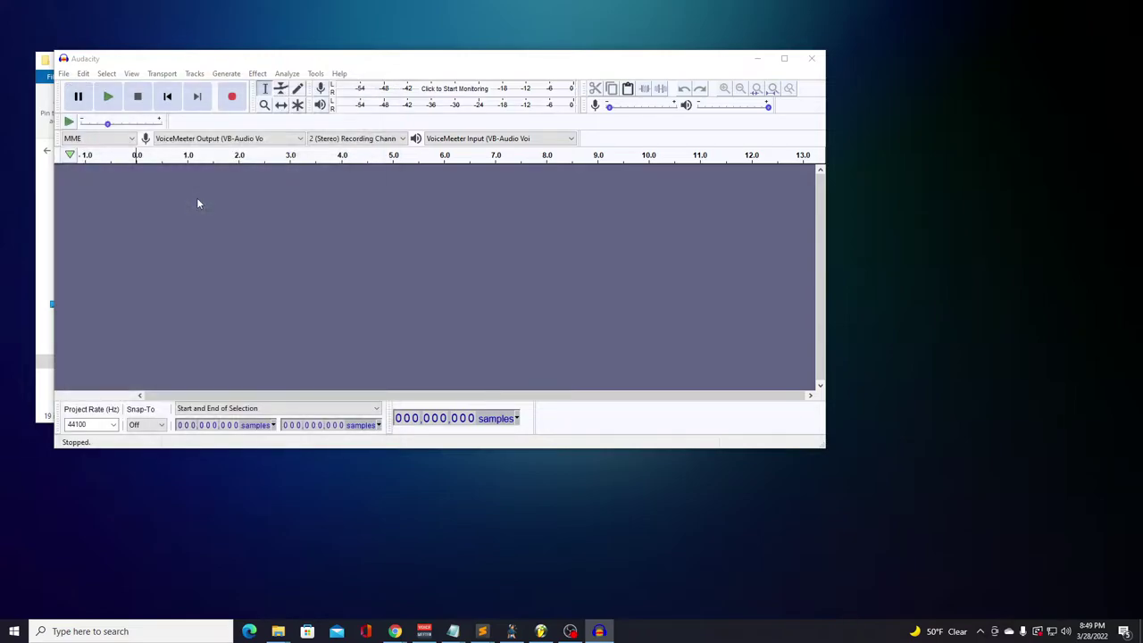
- Play the 02 Wind track for about 27 seconds, then stop playback
left_click(109, 97)
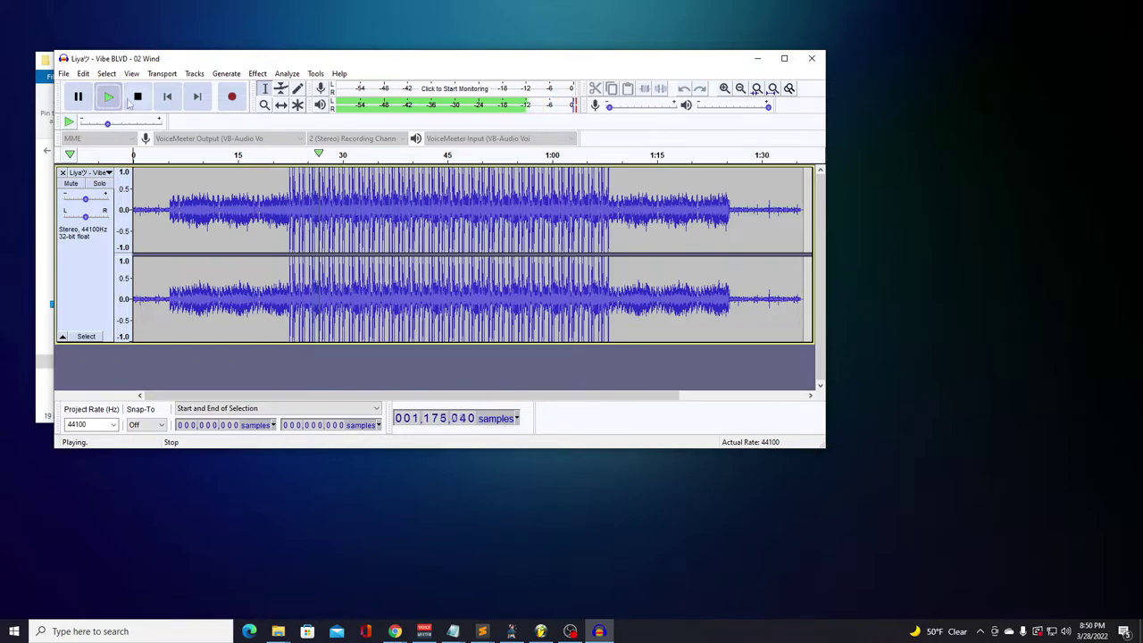
left_click(138, 97)
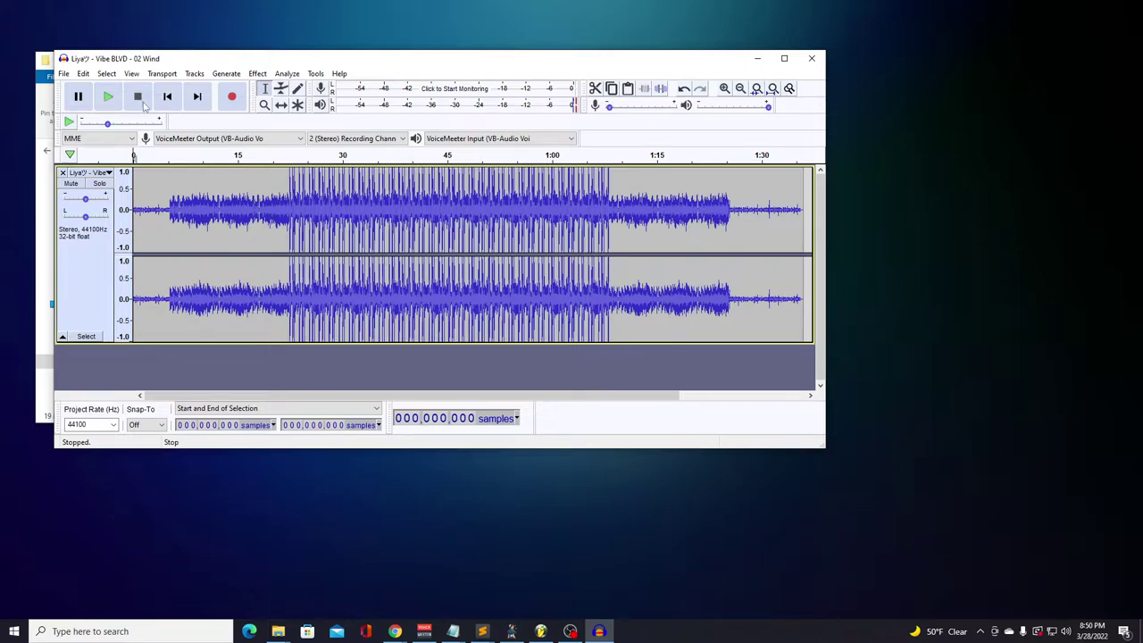
- Select the entire 02 Wind track and choose Effect > Loudness Normalization
double_click(264, 186)
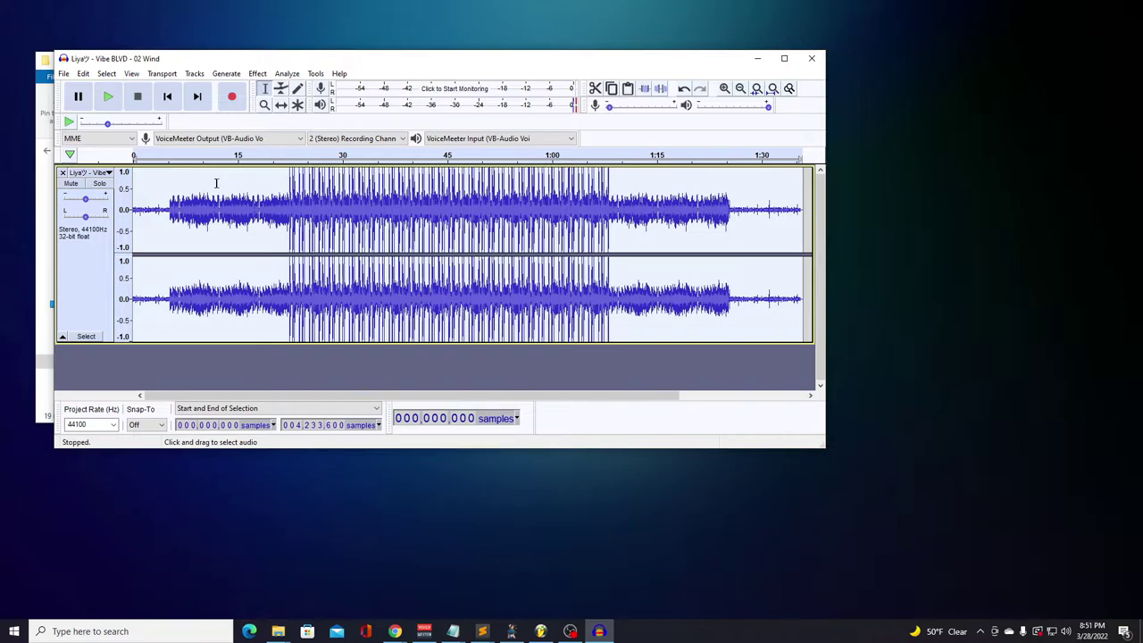
left_click(258, 75)
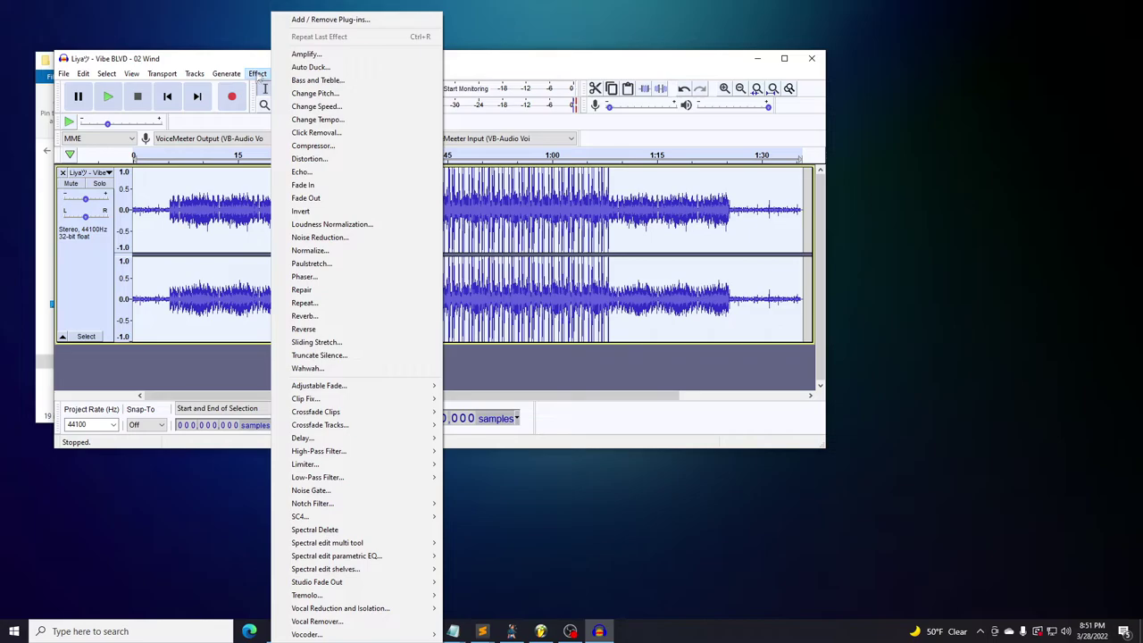
left_click(343, 225)
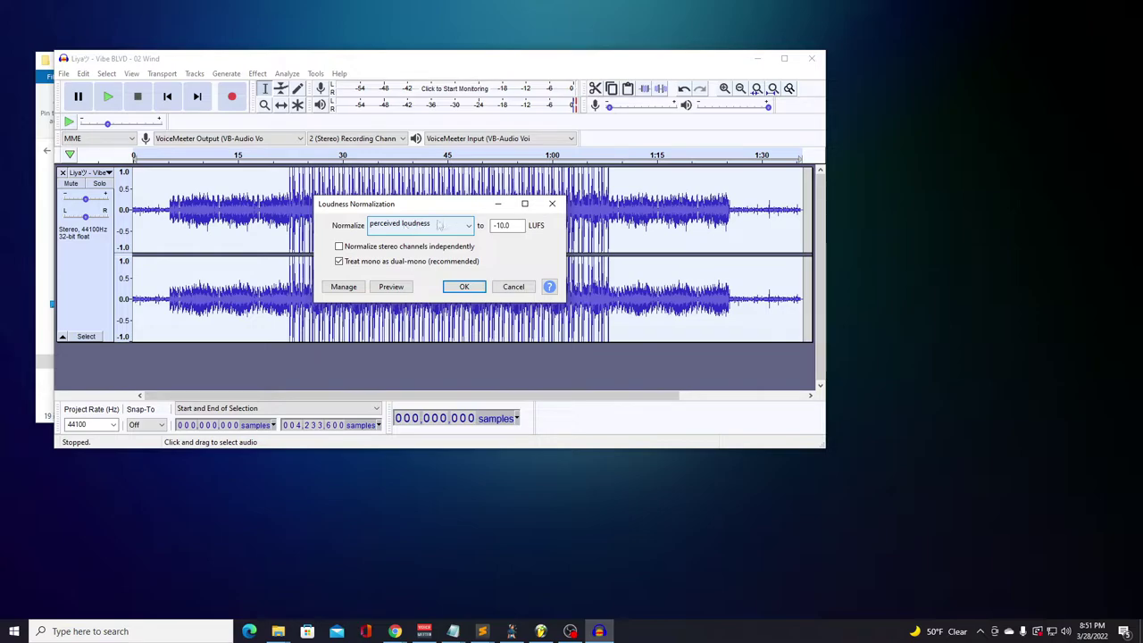
- Target -10.0 LUFS perceived loudness, preview the result, and apply the normalization
left_click(510, 227)
left_click_drag(510, 226, 492, 228)
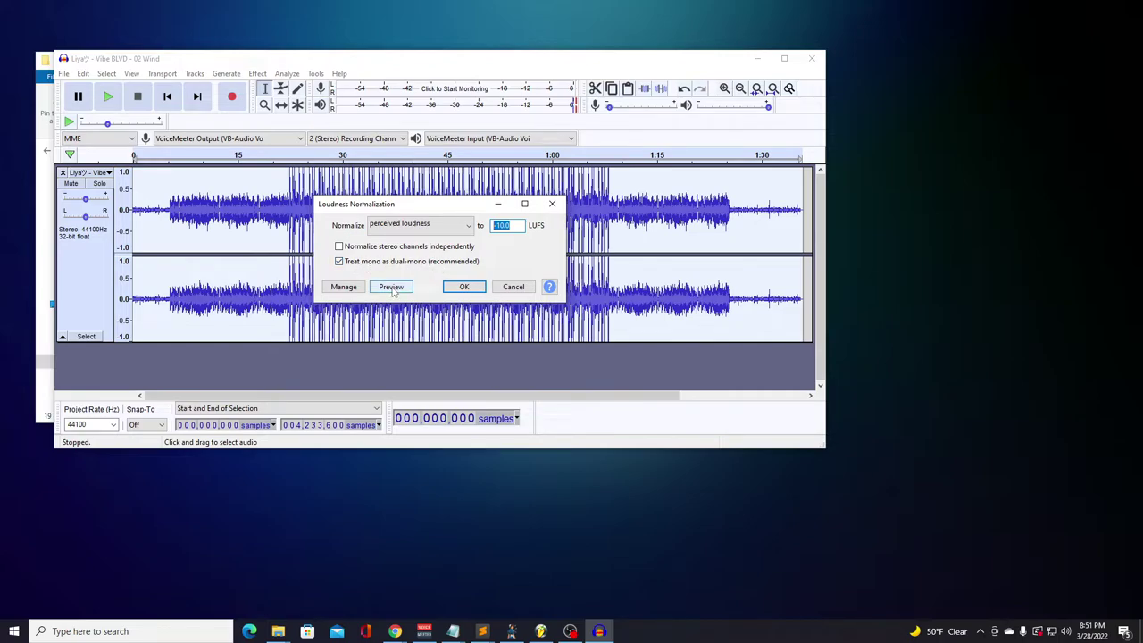
left_click(391, 287)
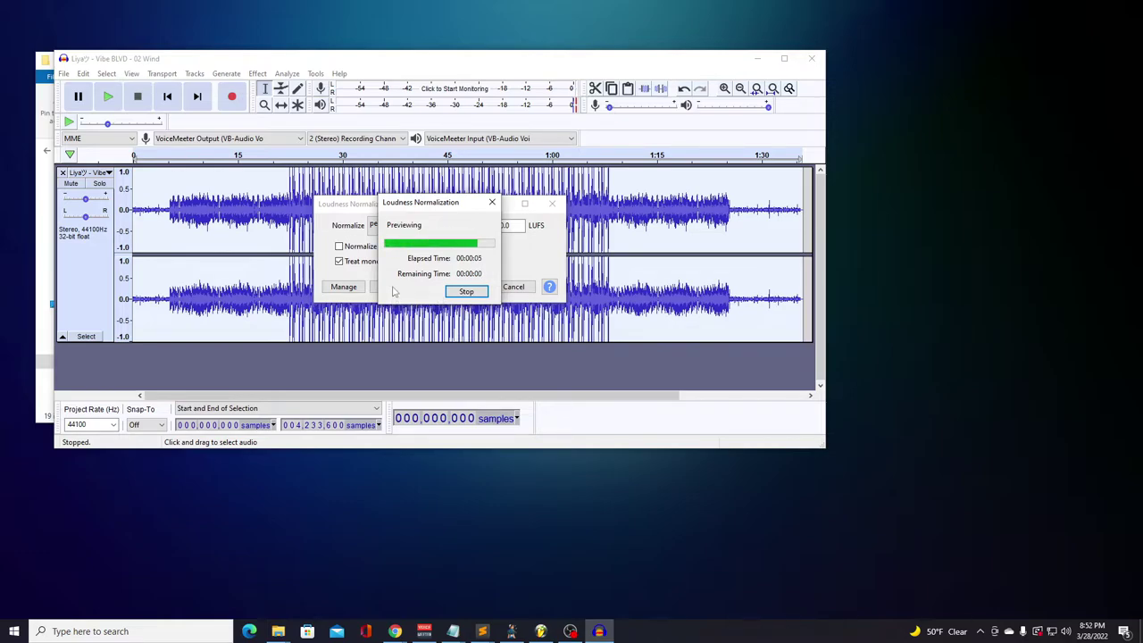
left_click(342, 288)
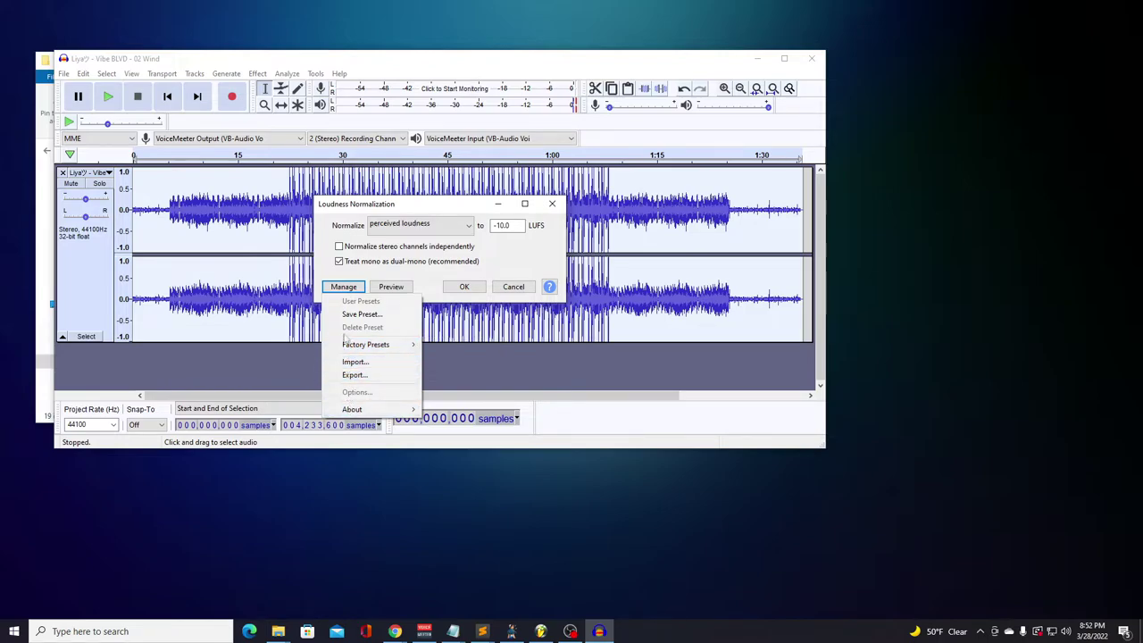
left_click(464, 286)
left_click(464, 287)
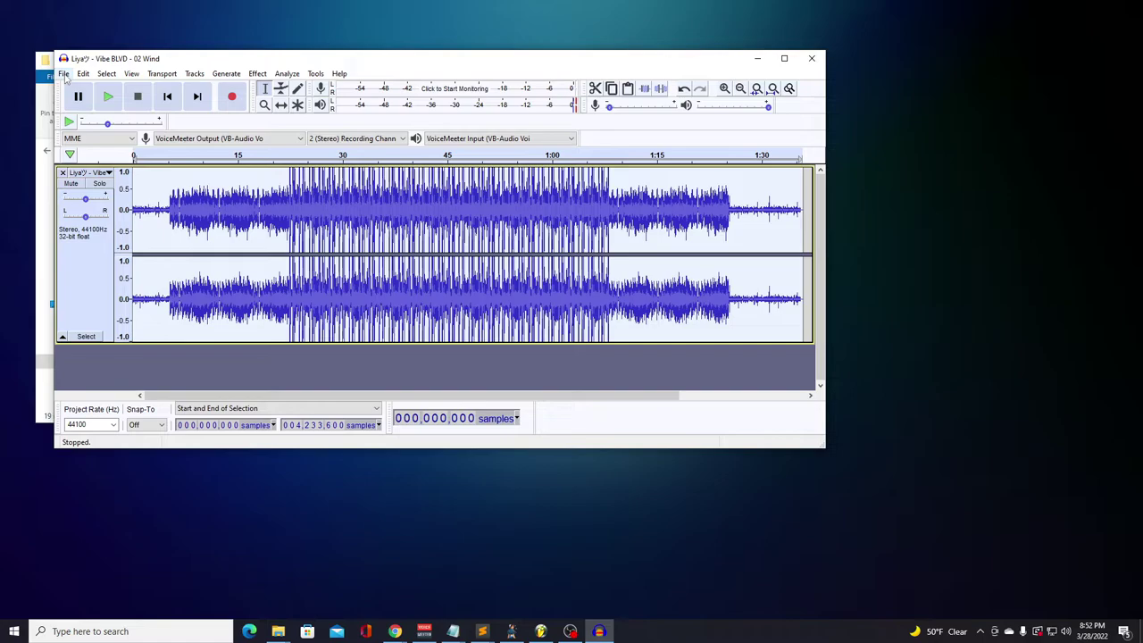
- Start exporting the song as OGG and set the save location to the Owner folder
left_click(64, 75)
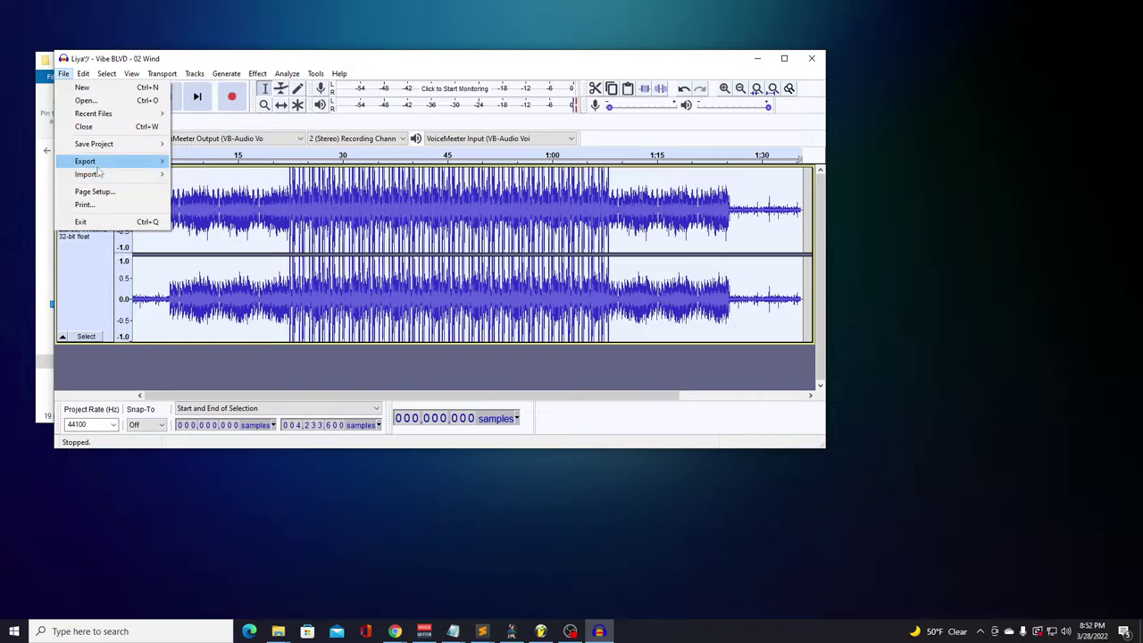
mouse_move(100, 164)
left_click(214, 188)
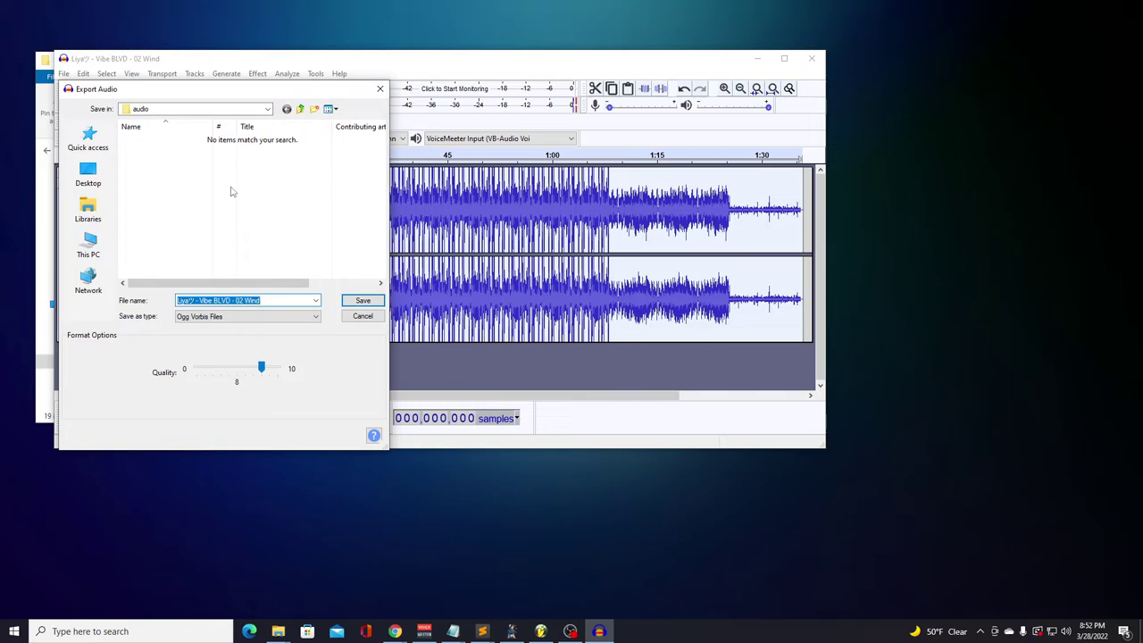
left_click(247, 109)
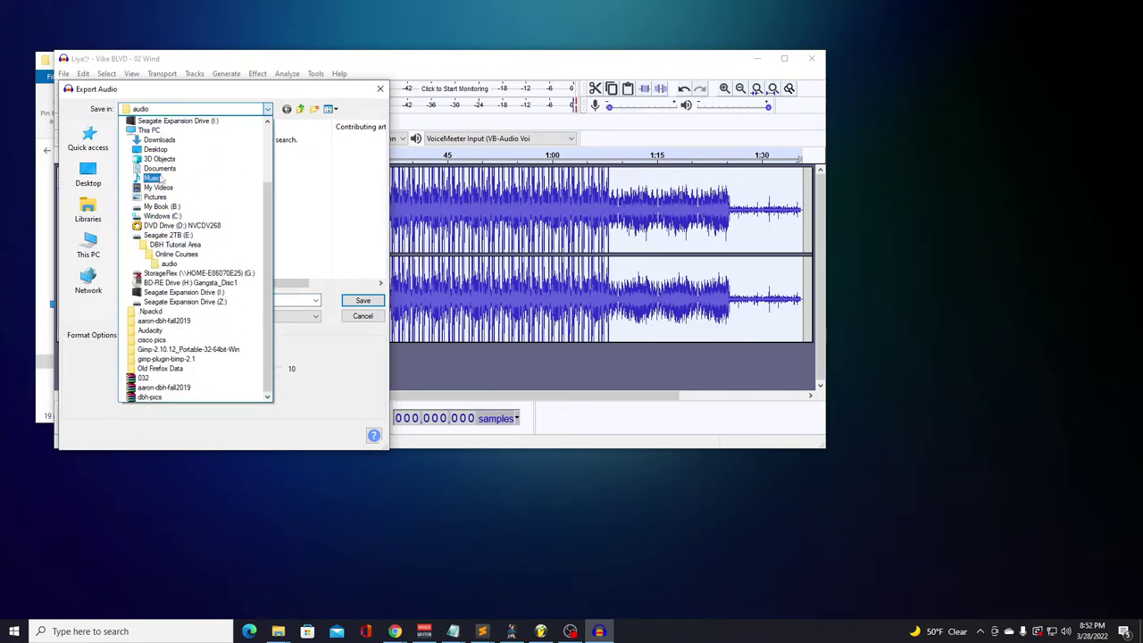
scroll(157, 175, "up", 3)
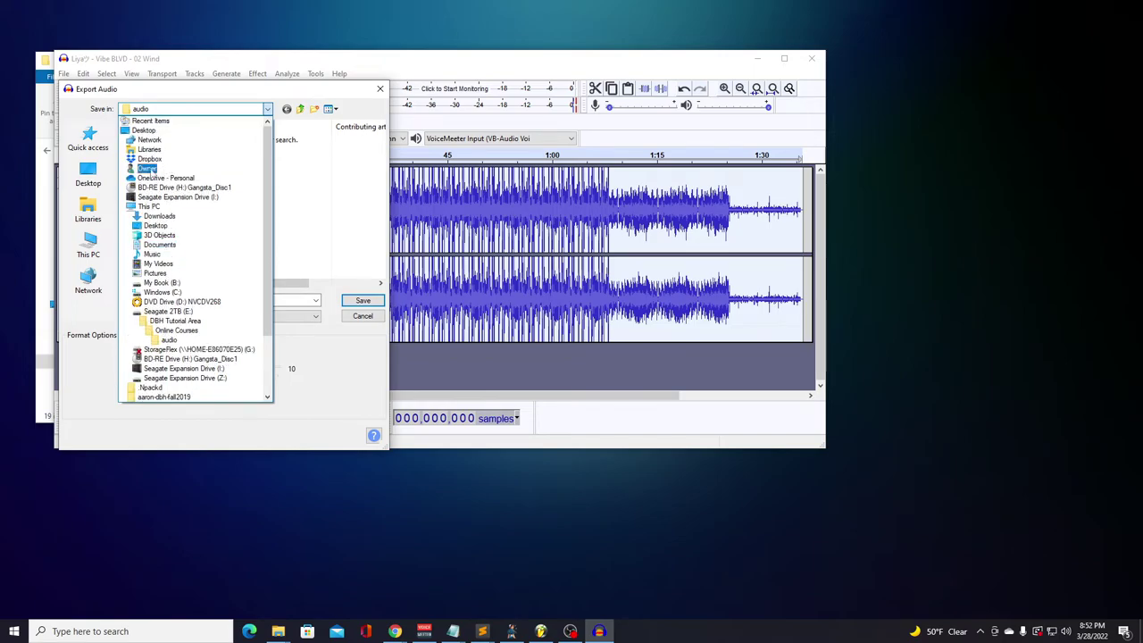
left_click(147, 170)
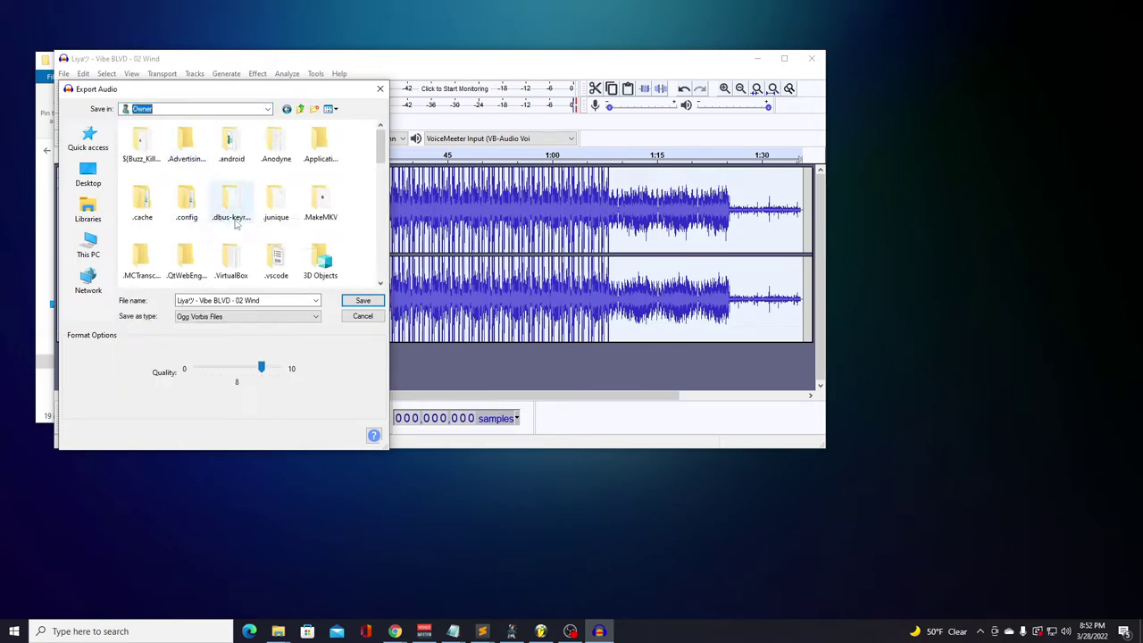
- Navigate into dbh-game-class > dbh-course > main-openbor > build > Data > Music
scroll(235, 225, "down", 6)
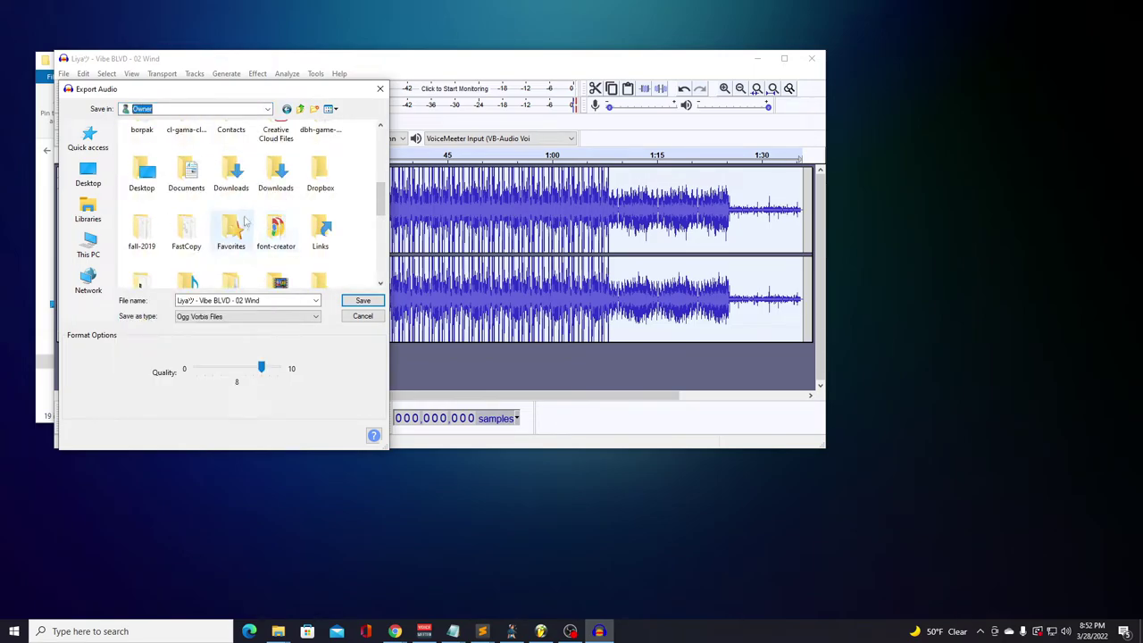
scroll(245, 215, "down", 2)
scroll(248, 207, "up", 3)
scroll(223, 215, "up", 3)
left_click(319, 205)
double_click(320, 205)
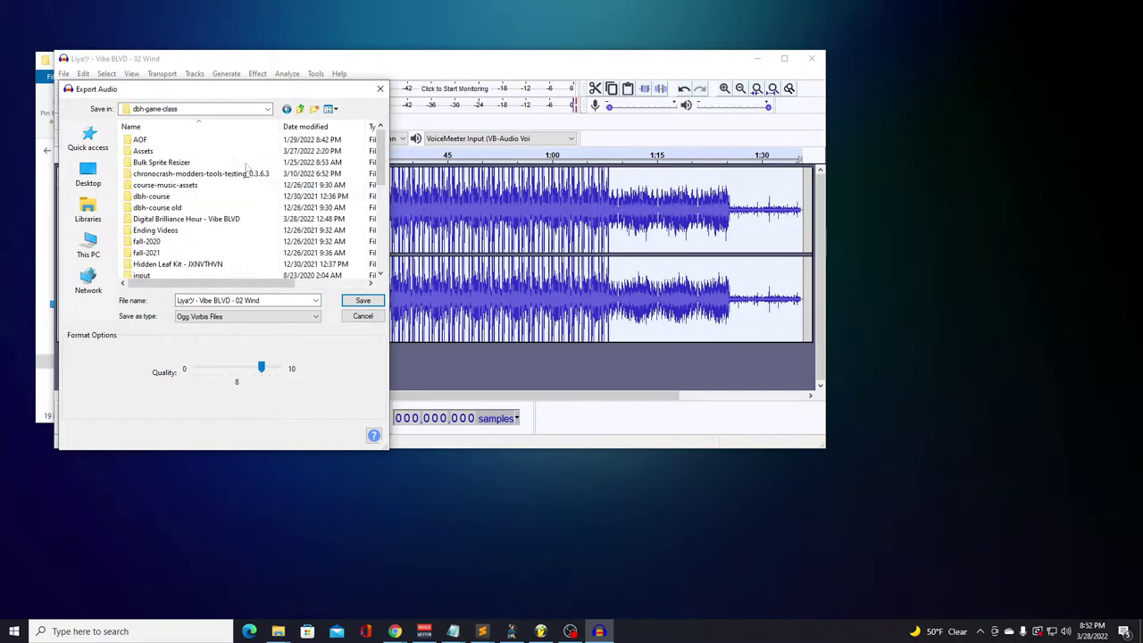
left_click(156, 197)
double_click(156, 197)
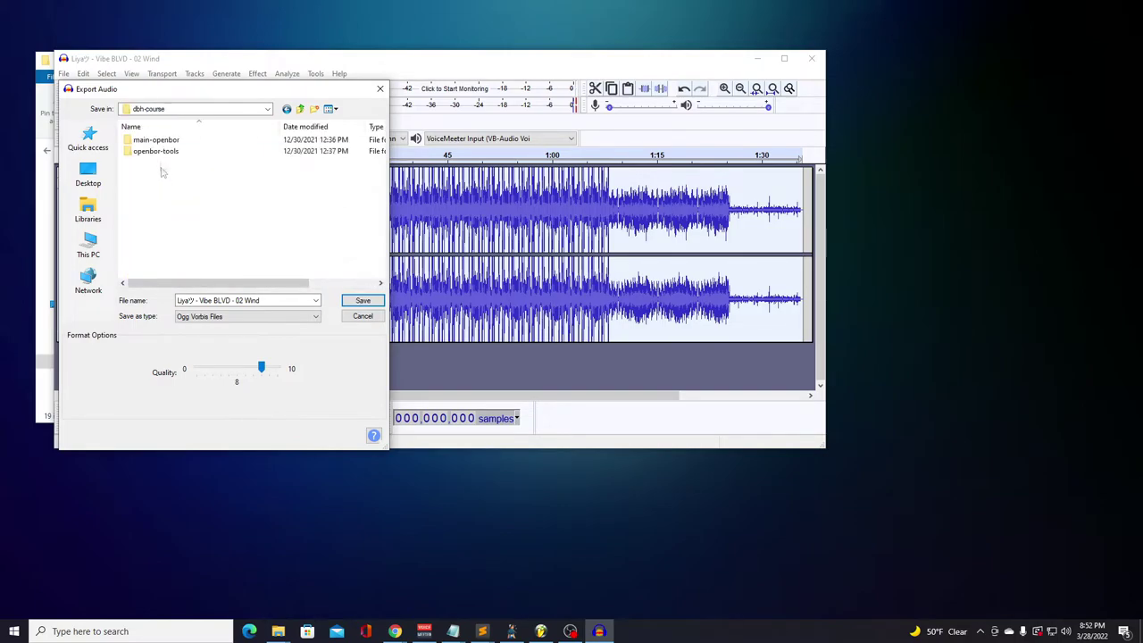
double_click(141, 152)
double_click(141, 151)
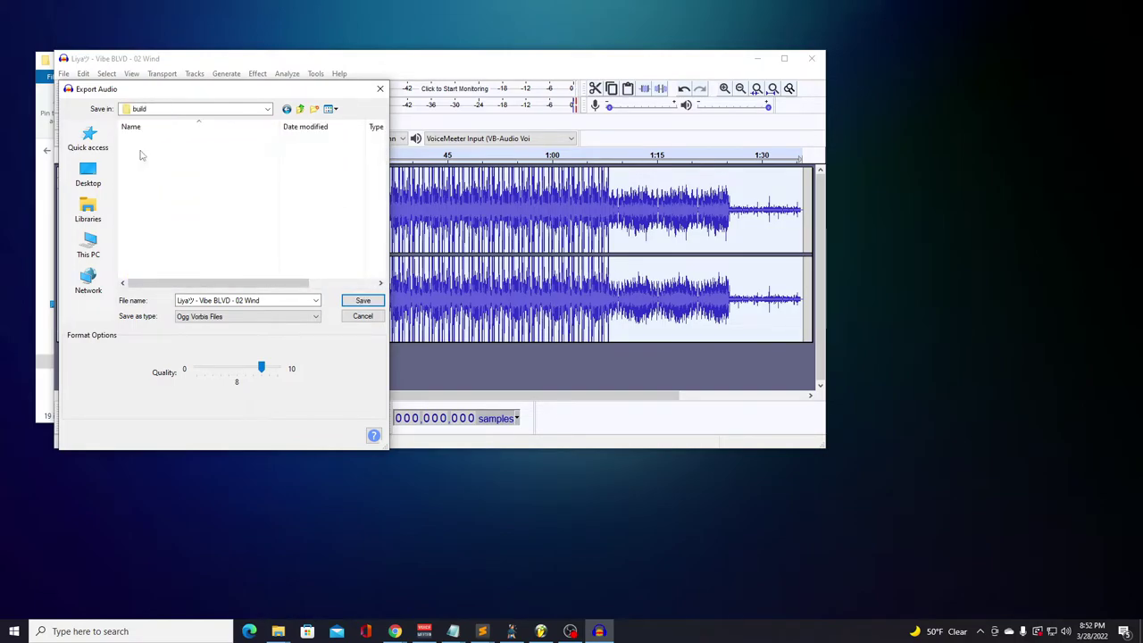
double_click(143, 140)
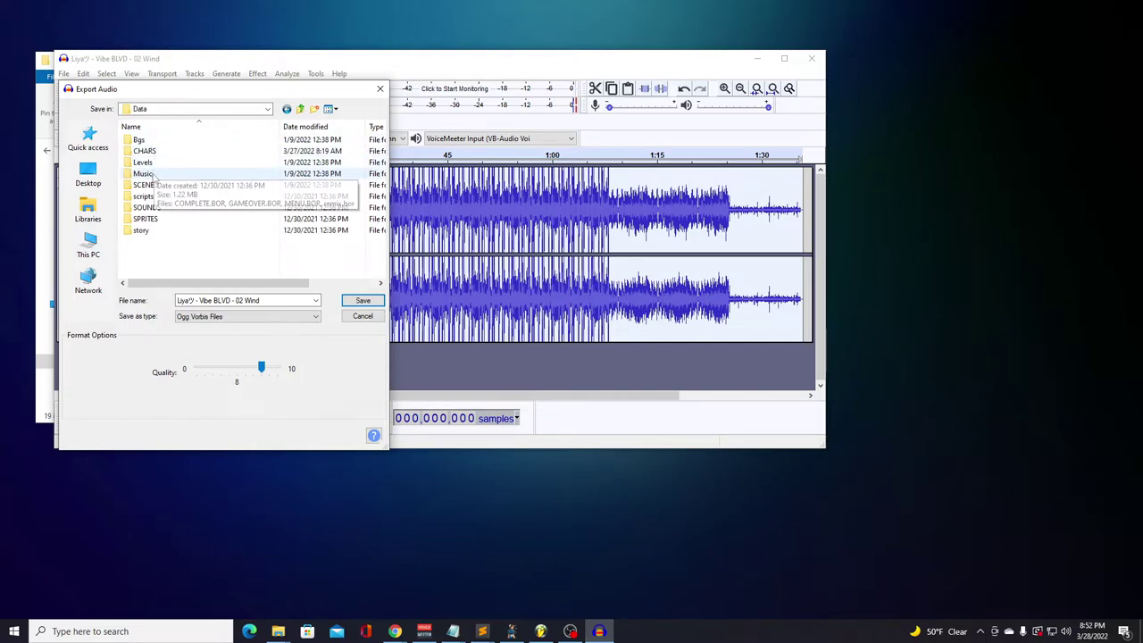
double_click(144, 173)
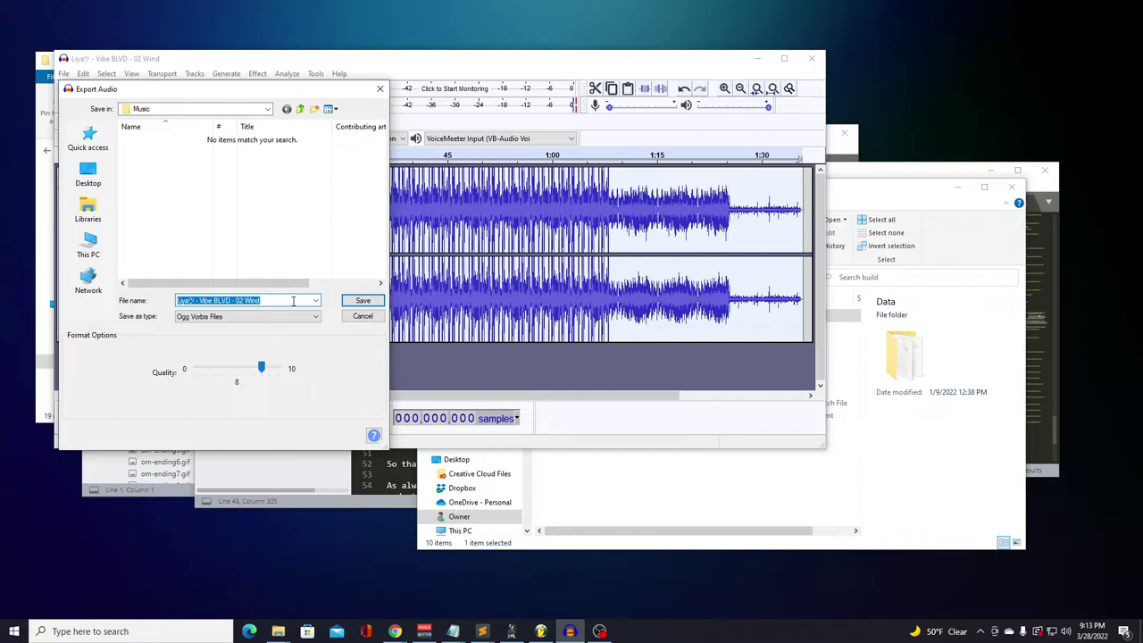
- Save the export as remix.ogg, accept the metadata tags, then bring up the build folder window
type("rem")
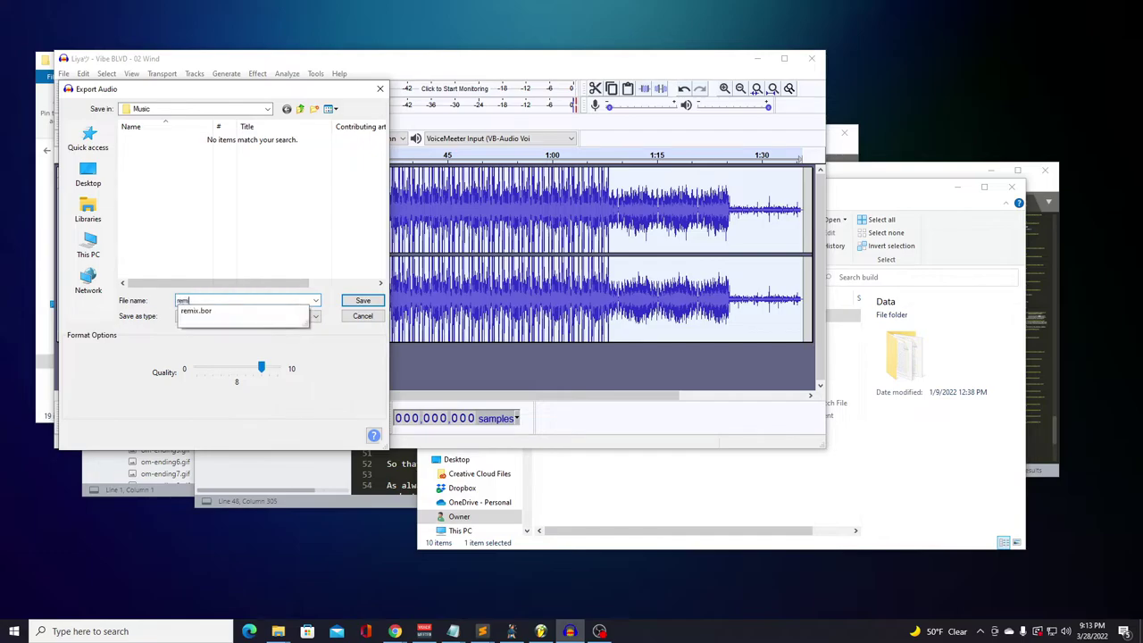
type("ix.ogg")
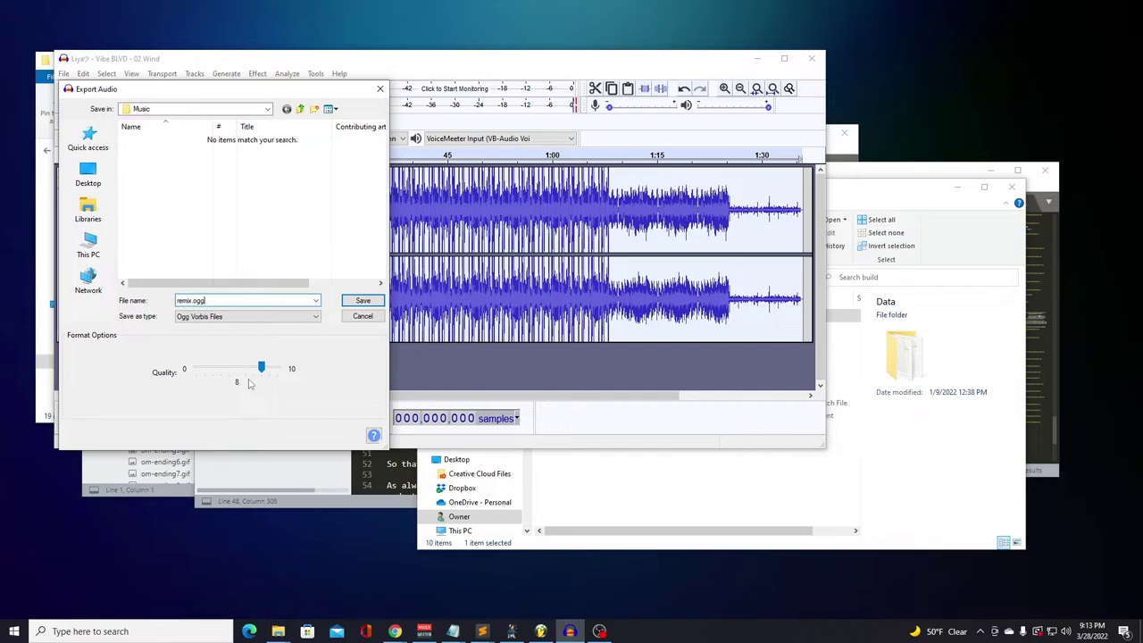
left_click(362, 301)
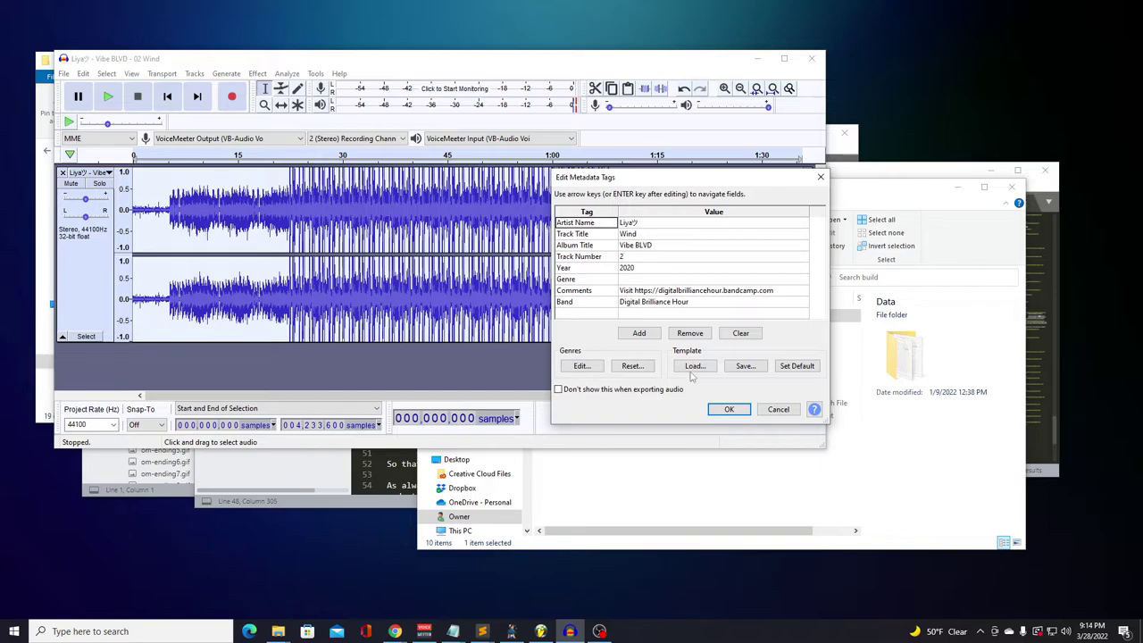
left_click(729, 410)
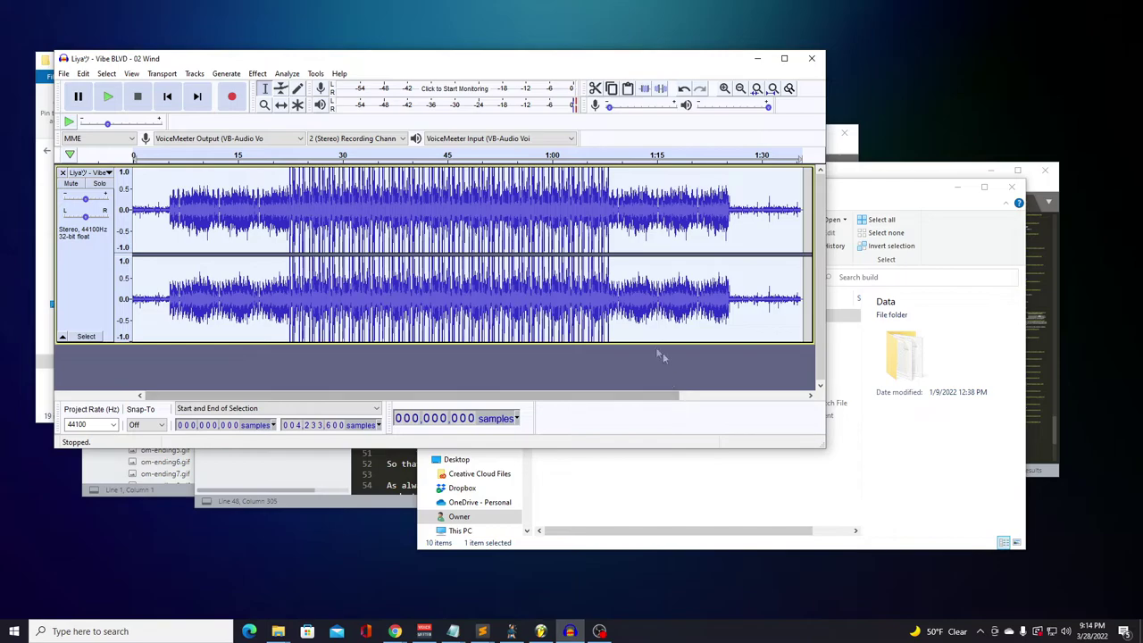
left_click(630, 480)
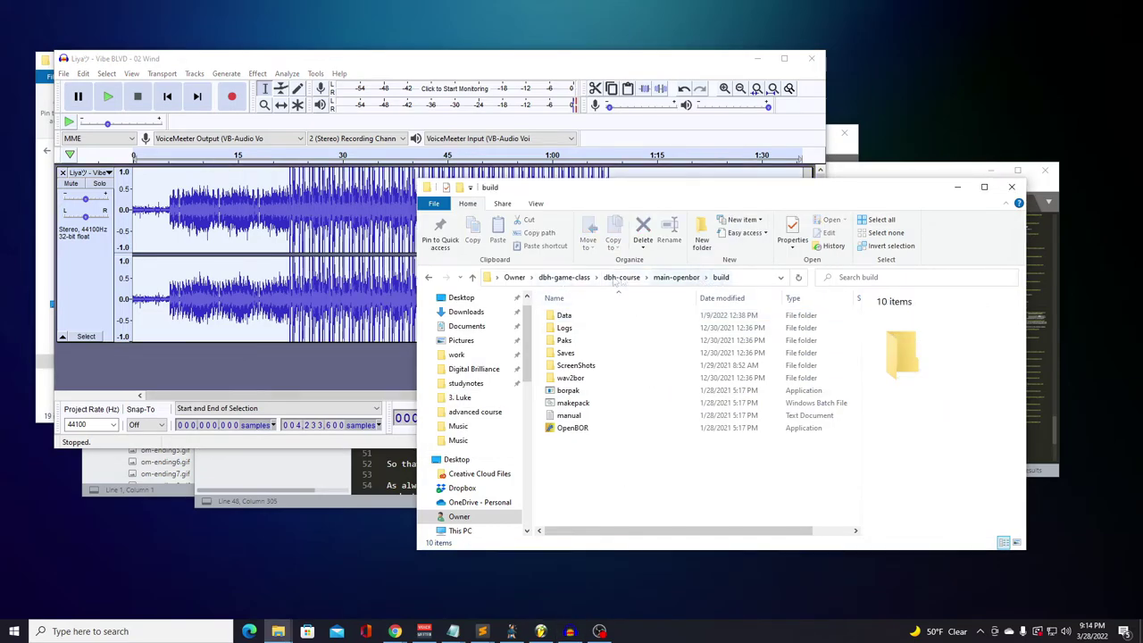
- In Data > Music, rename remix.bor to remix-old.bor
double_click(561, 316)
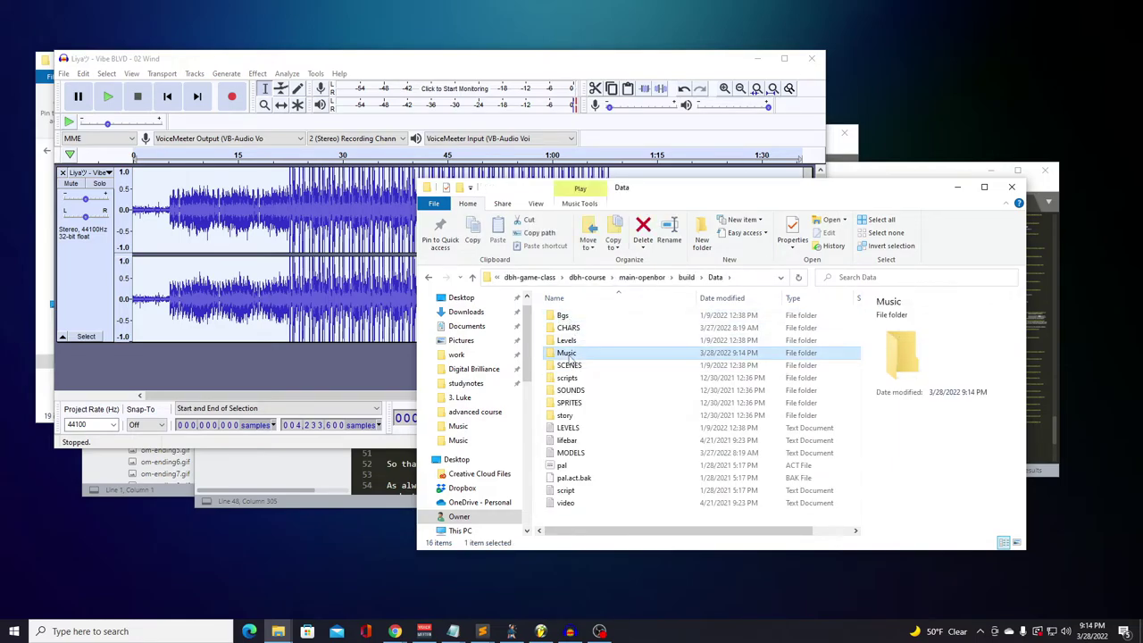
double_click(568, 357)
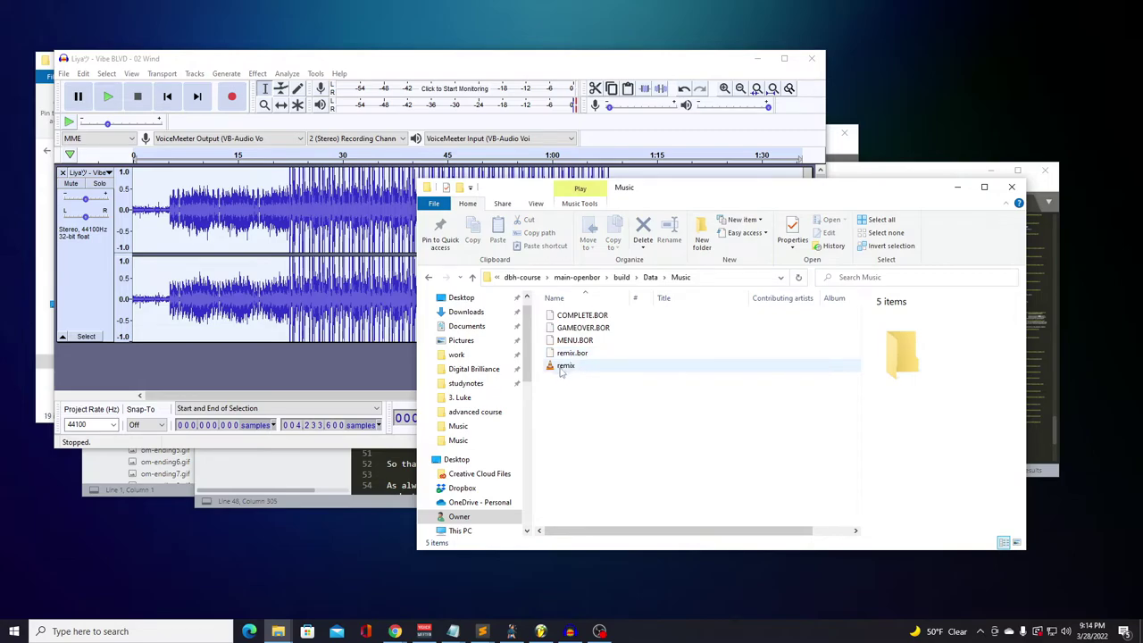
left_click(572, 355)
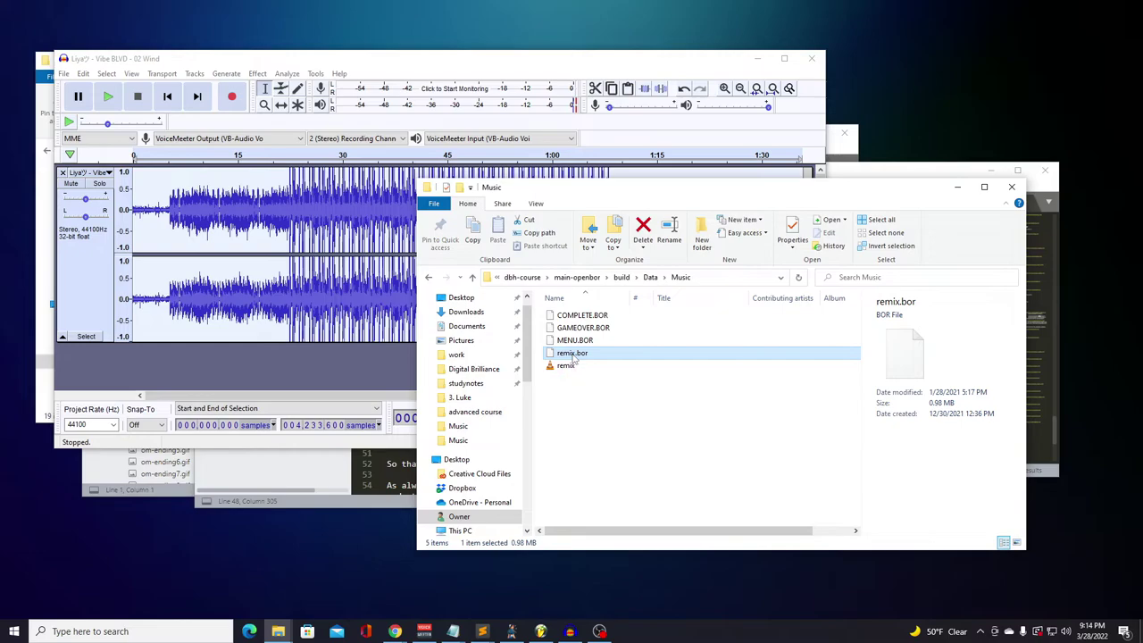
left_click(574, 355)
key("End")
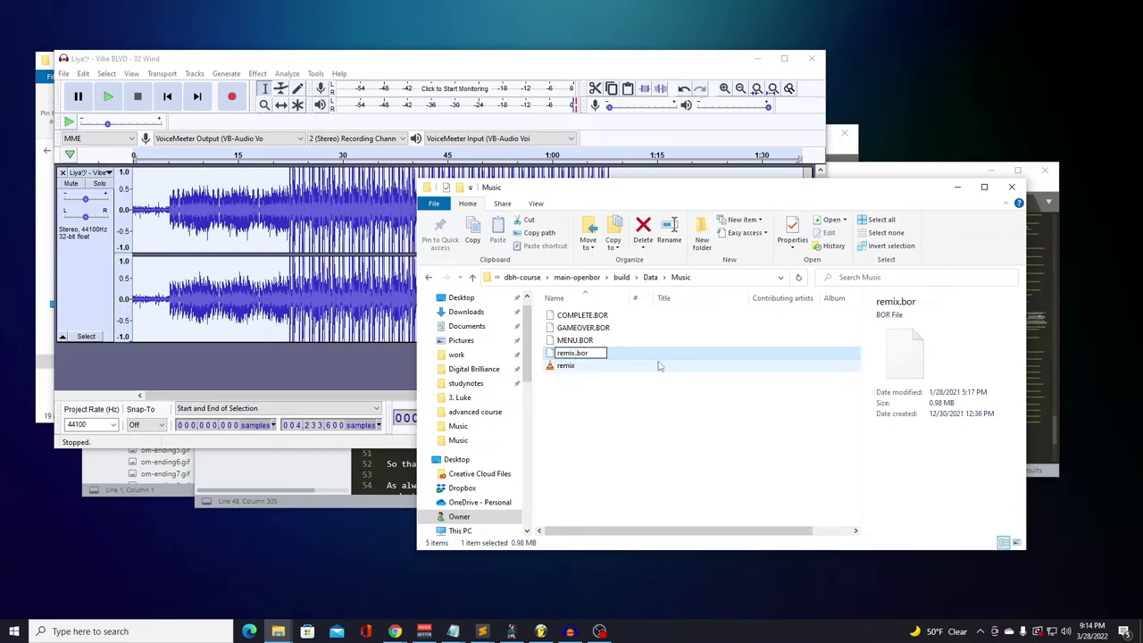
type("-old")
key("Return")
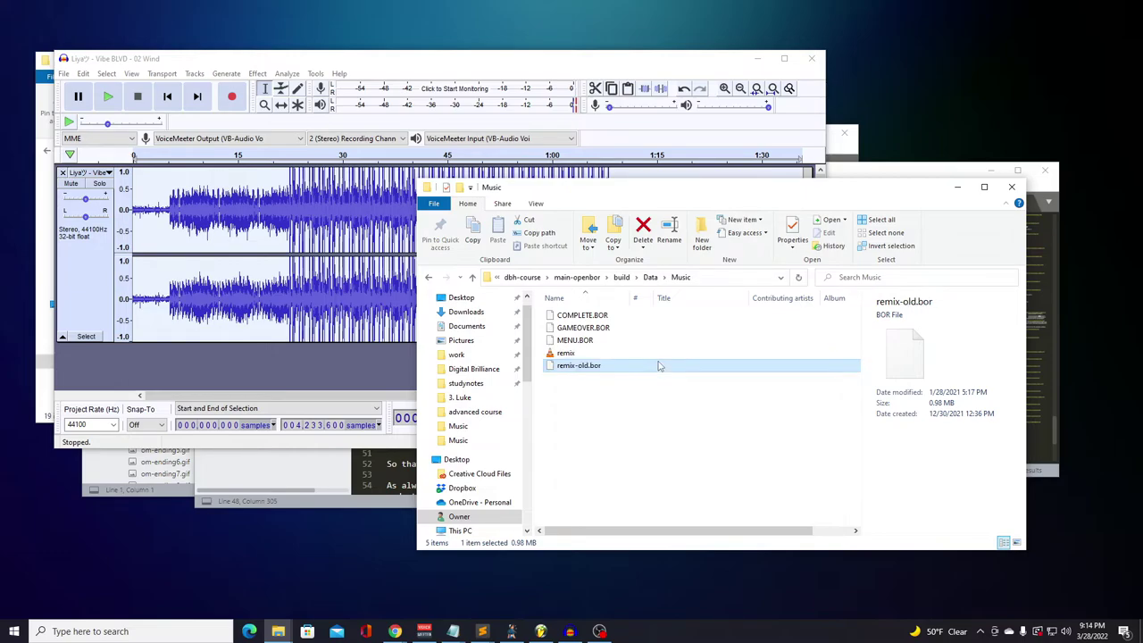
- Return to the build folder and launch the OpenBOR game
left_click(656, 403)
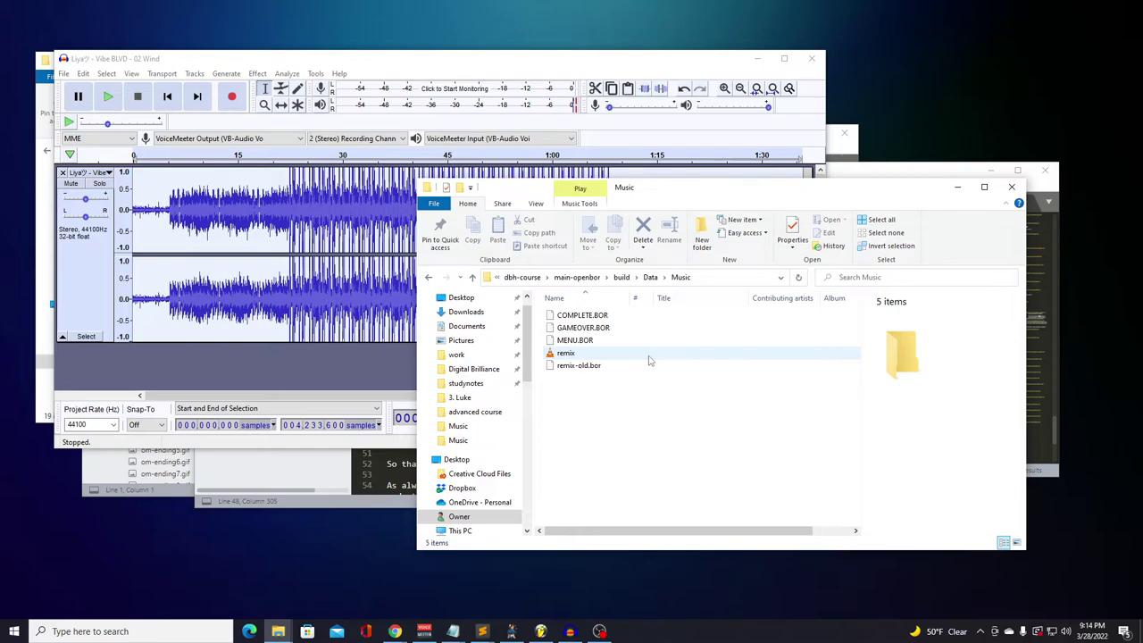
left_click(621, 278)
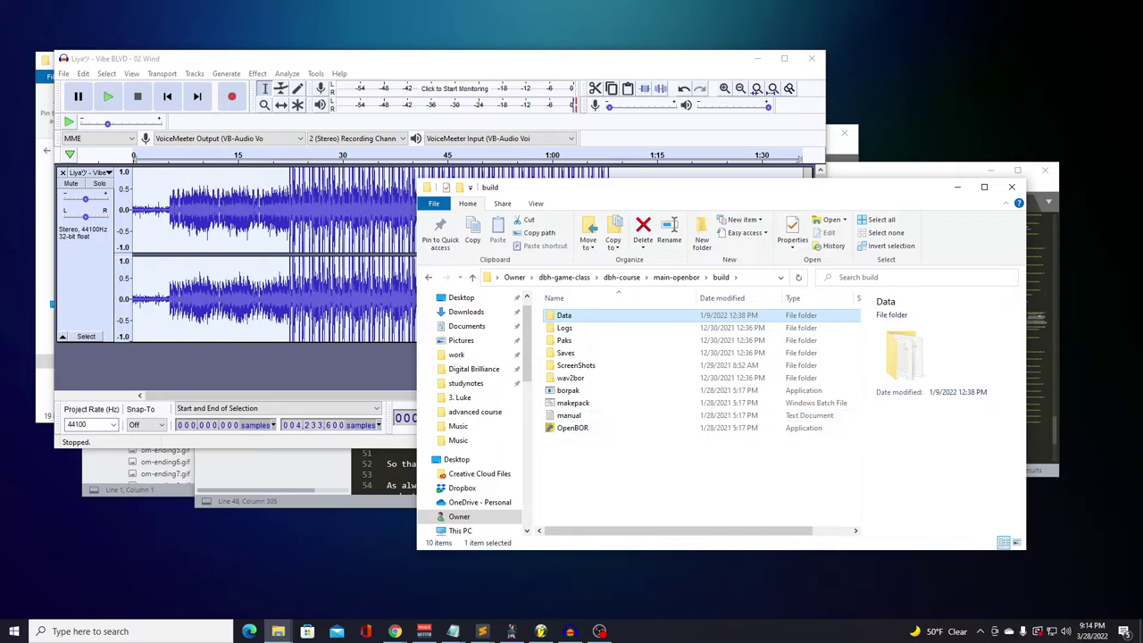
double_click(572, 427)
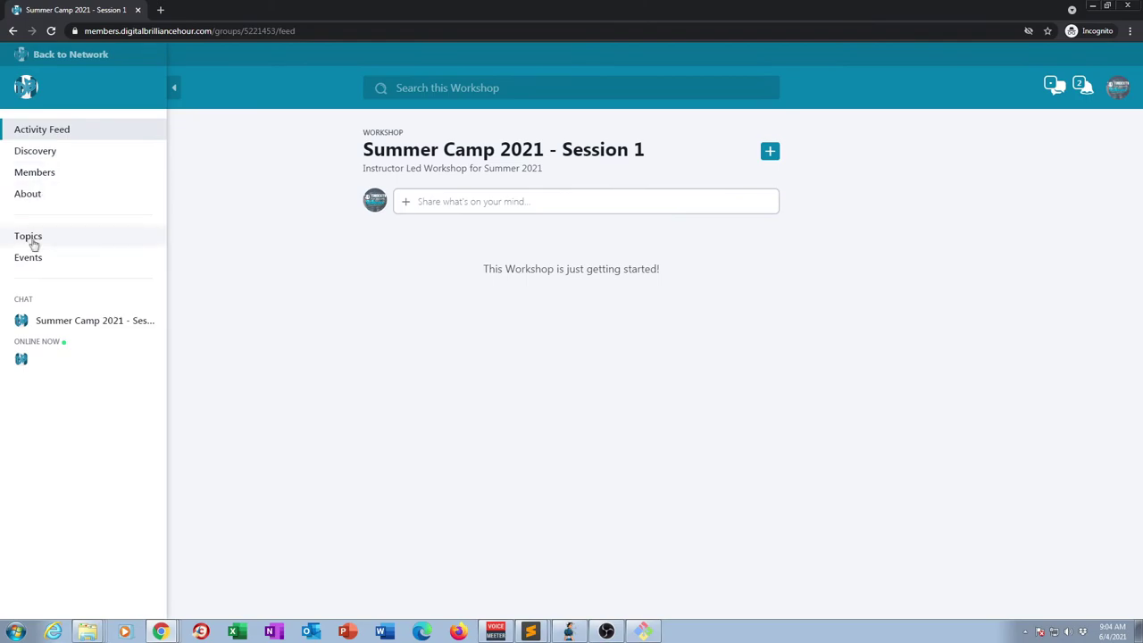
- View the workshop's Topics page, then the community's Events page
left_click(32, 236)
left_click(36, 259)
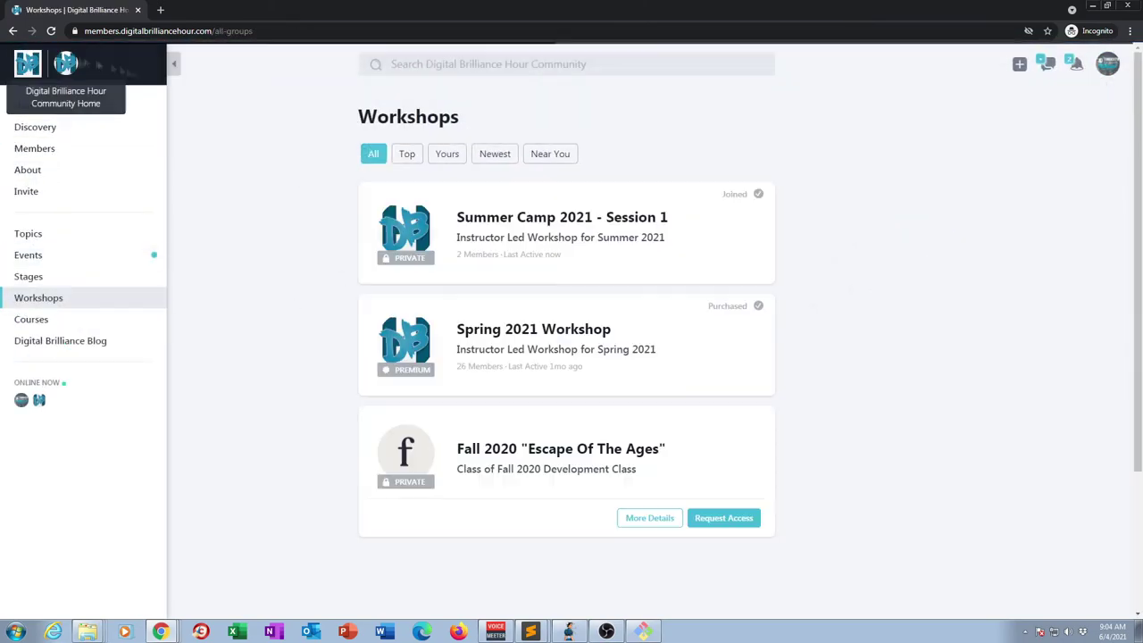
left_click(46, 257)
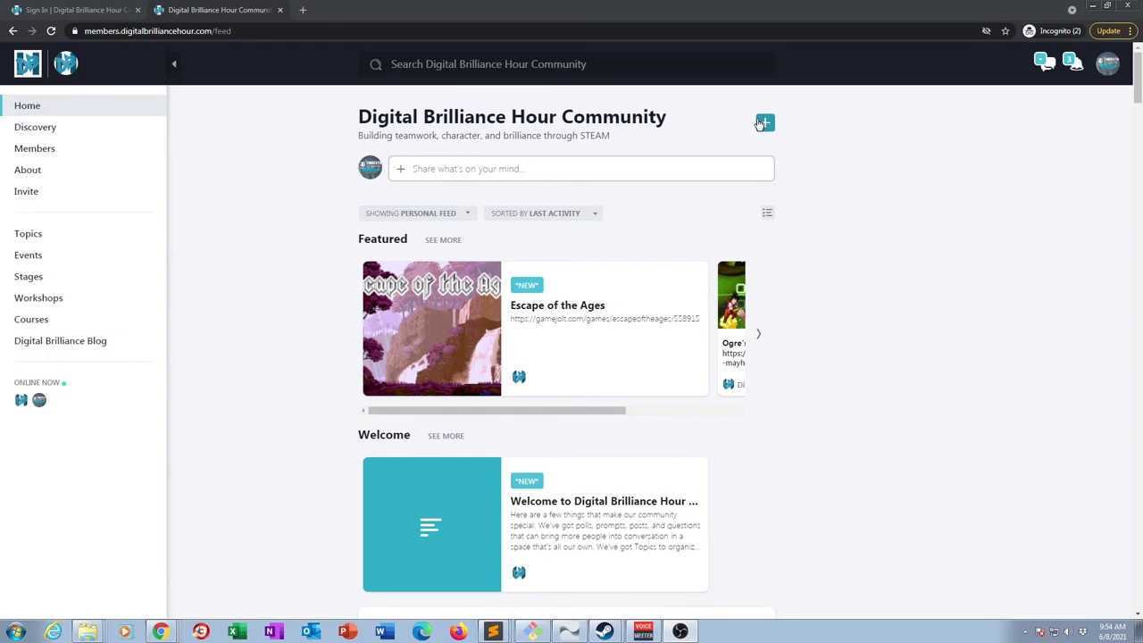
- Start a new Quick Post on the community home and browse its topic list
left_click(764, 122)
left_click(645, 187)
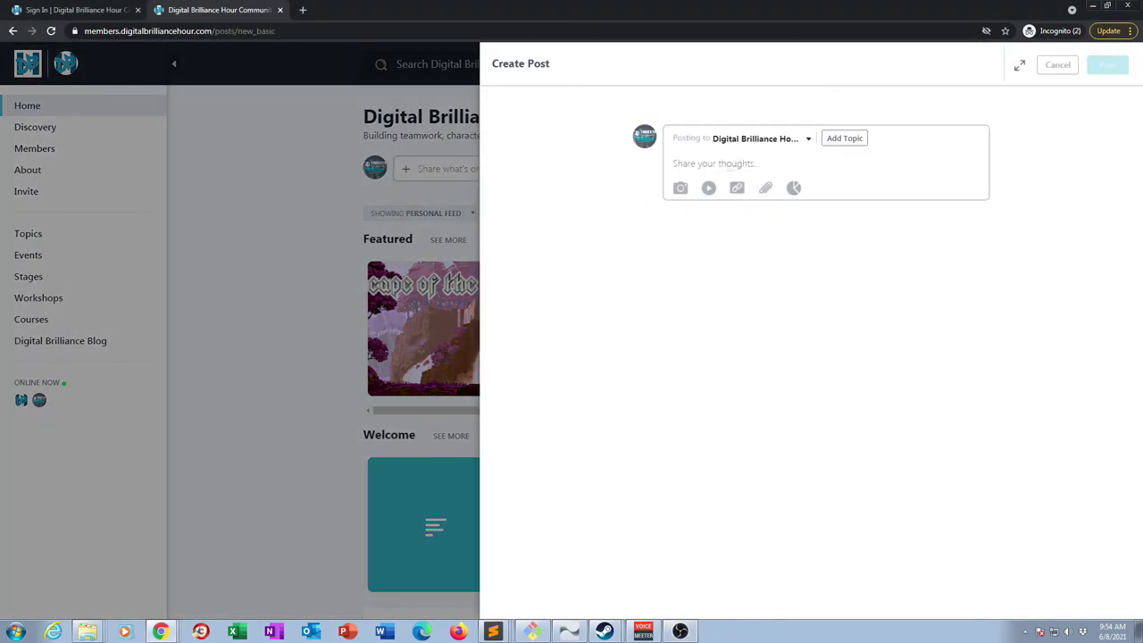
left_click(843, 138)
scroll(884, 304, "down", 3)
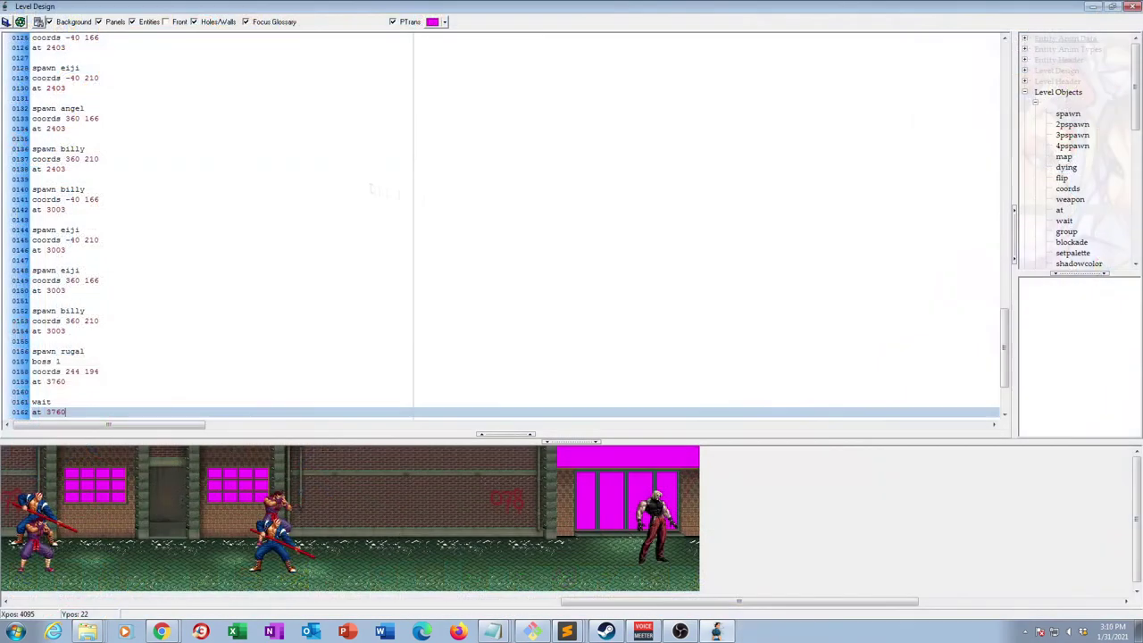
- Add 'health 20' under the first spawn jhun and spawn angel lines, then open a line under the next jhun
scroll(990, 250, "up", 10)
left_click(99, 79)
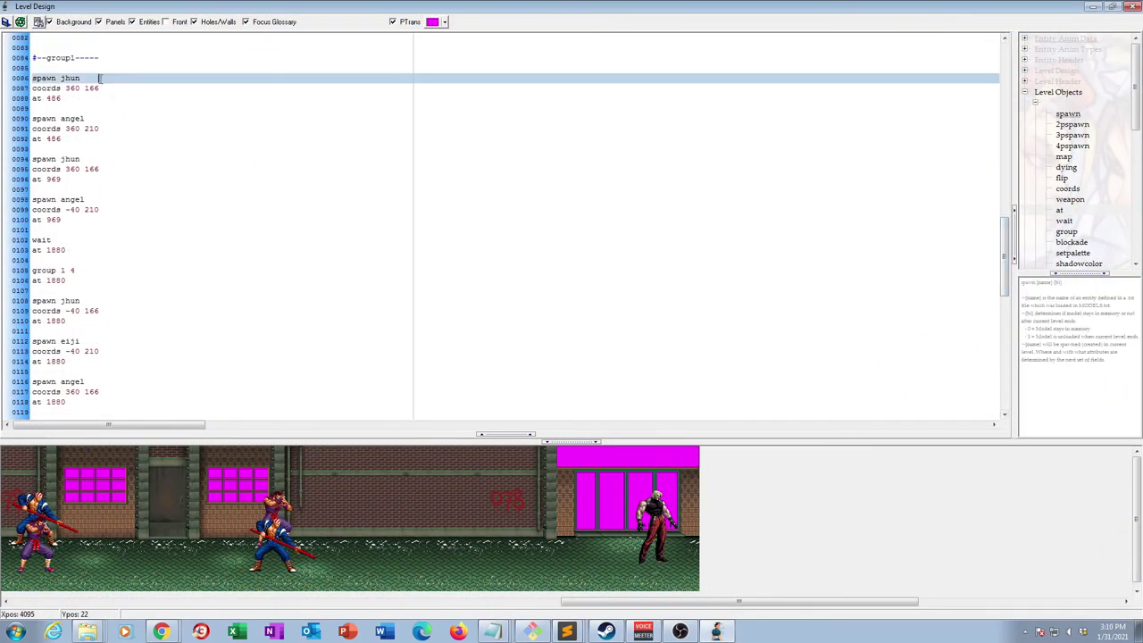
key("Return")
type("health 20")
left_click(99, 128)
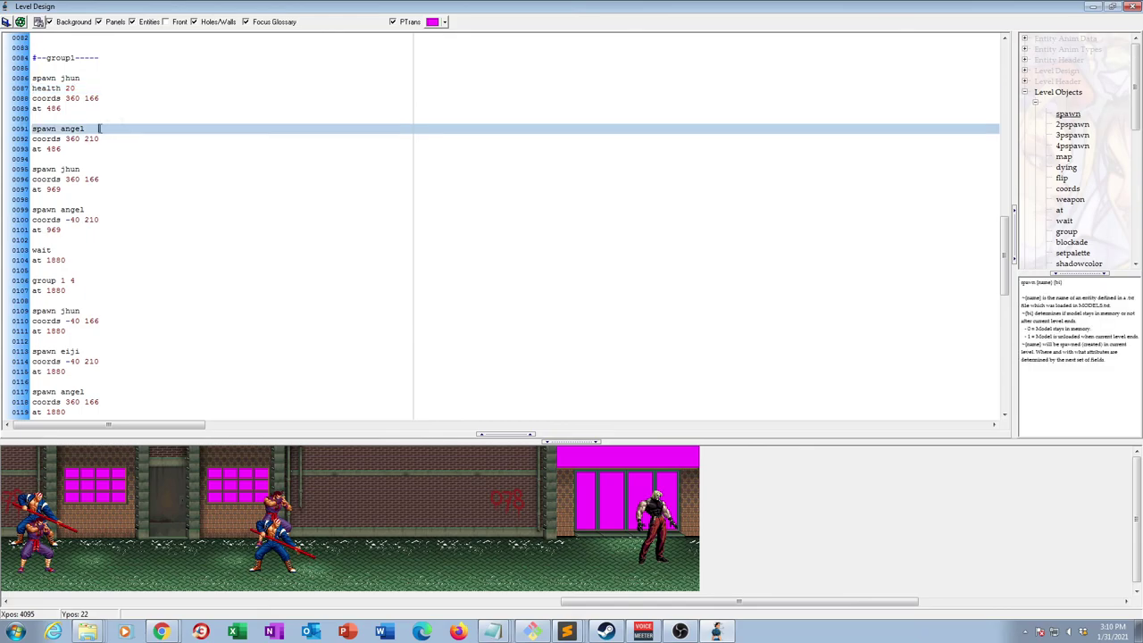
key("Return")
type("health 20")
left_click(102, 176)
key("Return")
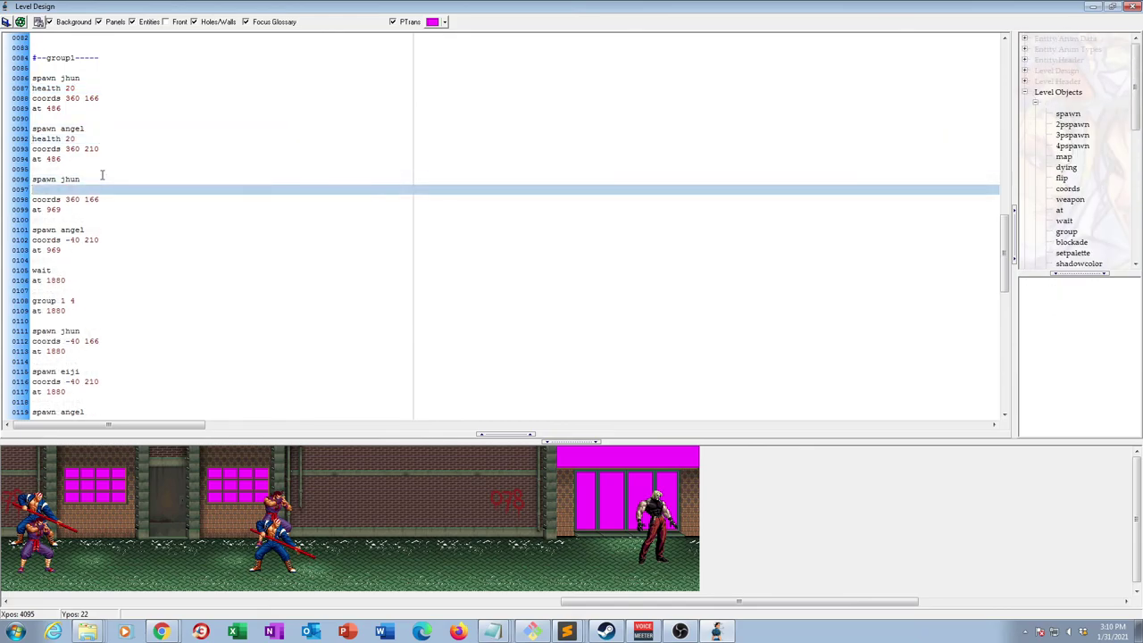